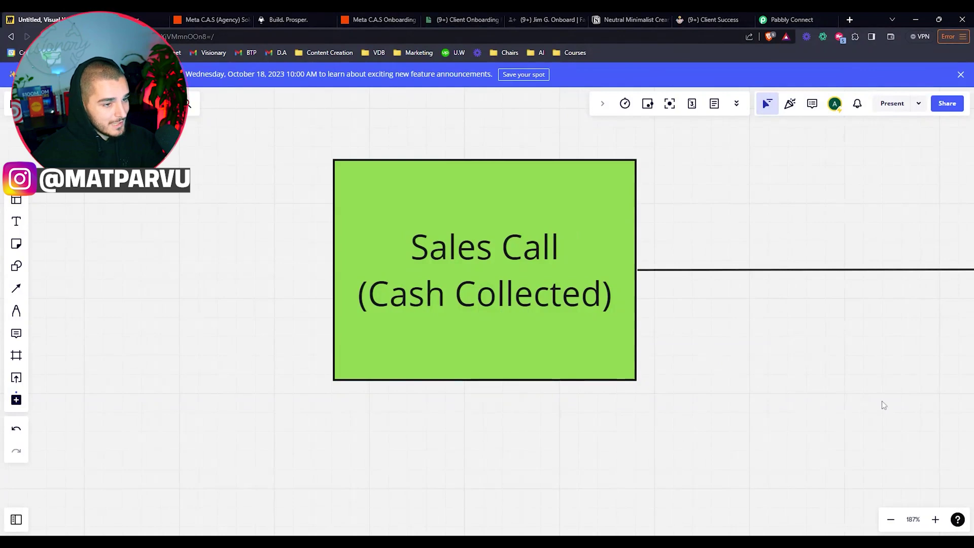
Pan the flowchart past Update Properties to the Deal Won Pipeline trigger and its two Send Offer branches
drag(883, 405, 261, 429)
scroll(620, 280, up, 2)
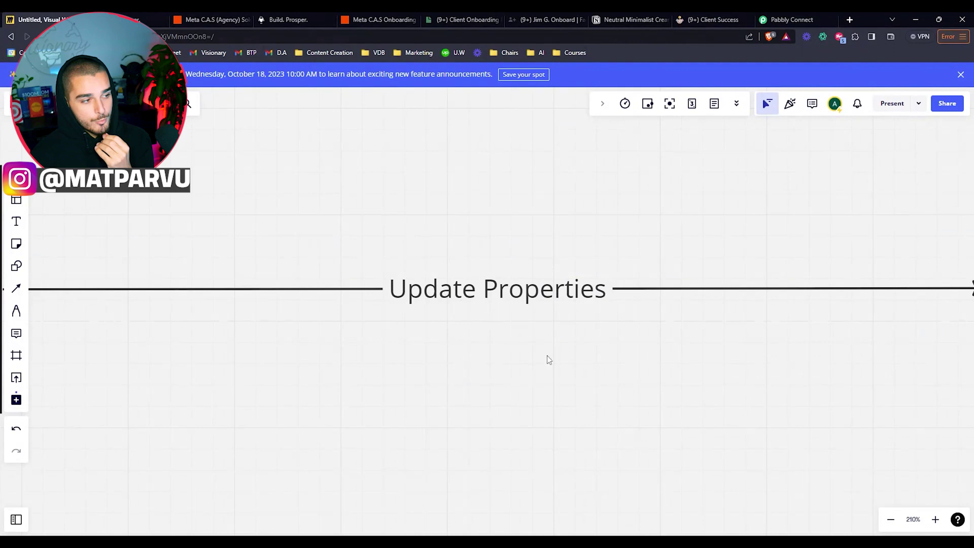
drag(648, 365, 197, 404)
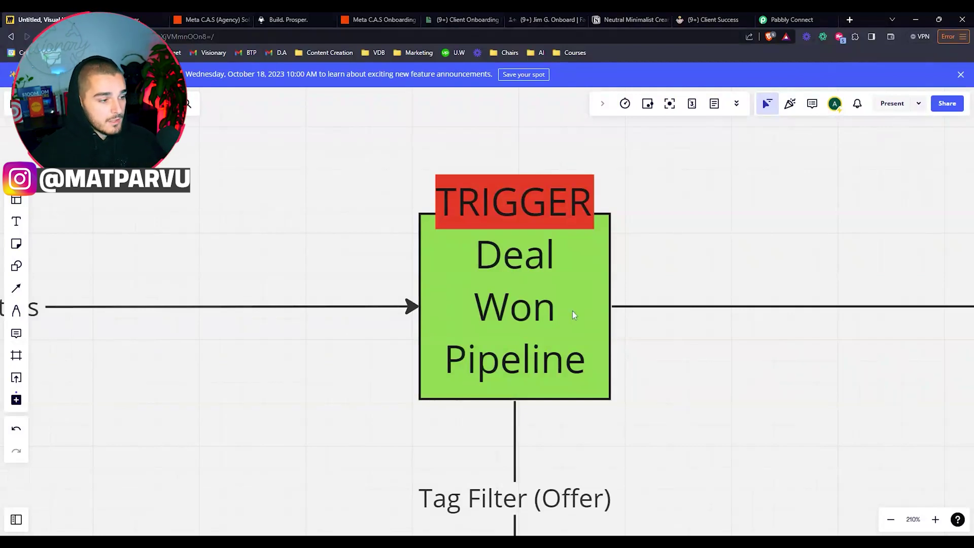
drag(667, 436, 659, 280)
scroll(665, 330, down, 2)
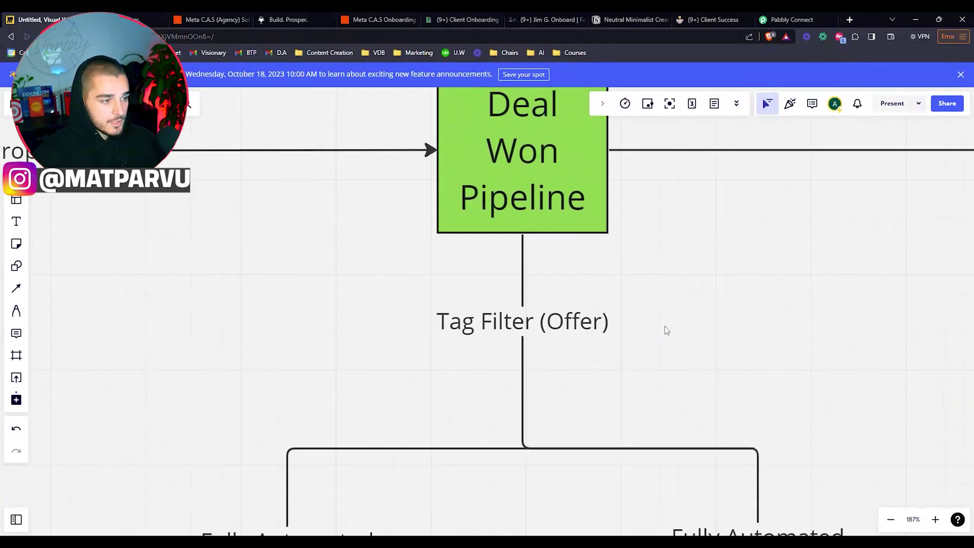
drag(664, 330, 635, 252)
scroll(636, 256, down, 3)
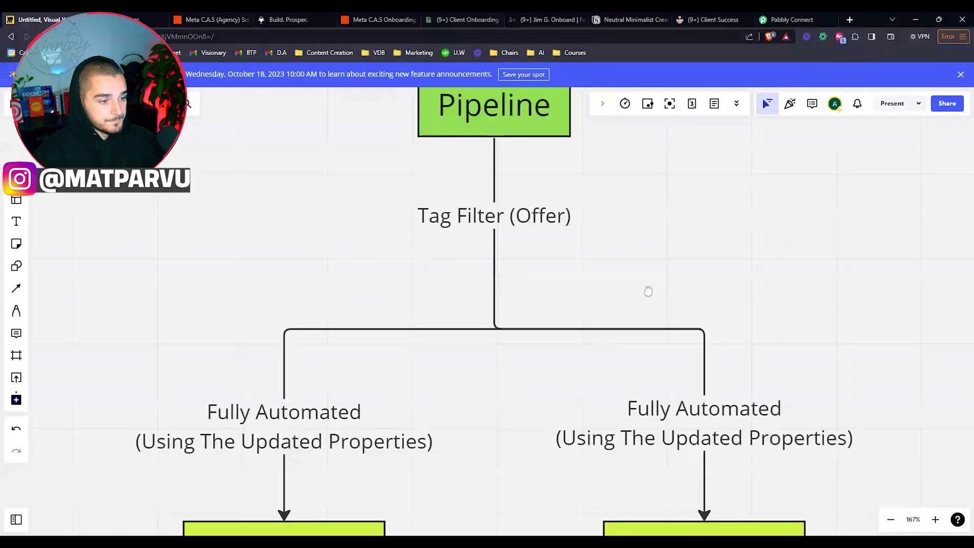
scroll(647, 292, down, 1)
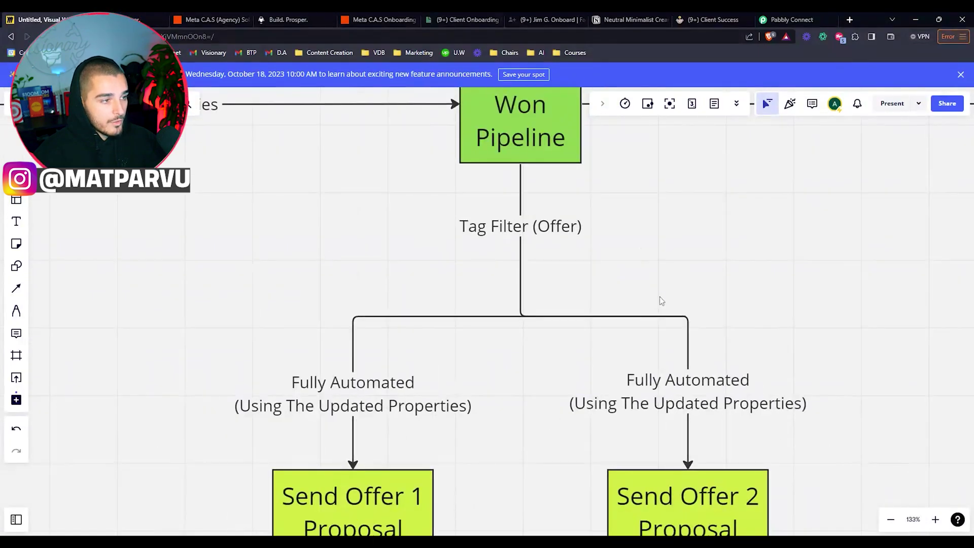
drag(661, 301, 629, 224)
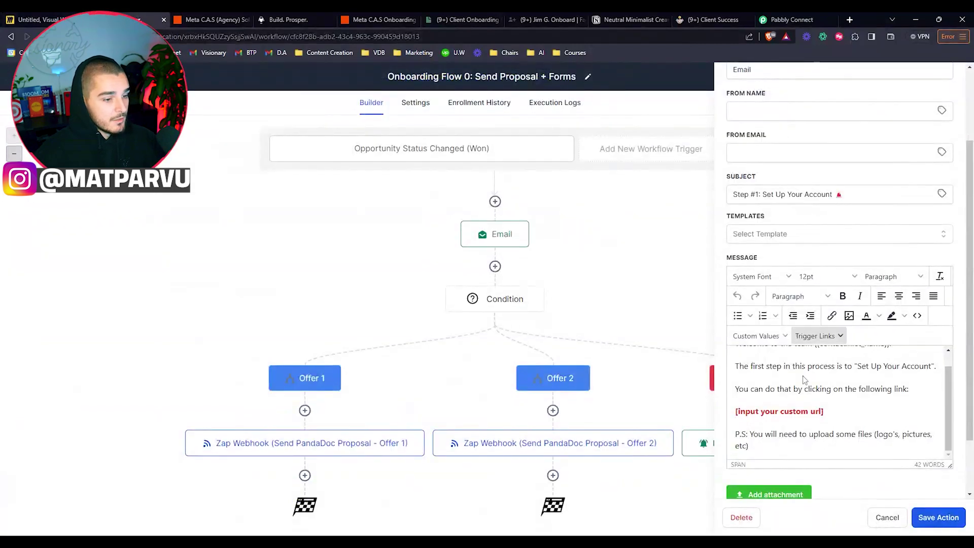
Close the email step without changes, then start and abandon adding a step after the Offer 1 webhook
click(887, 517)
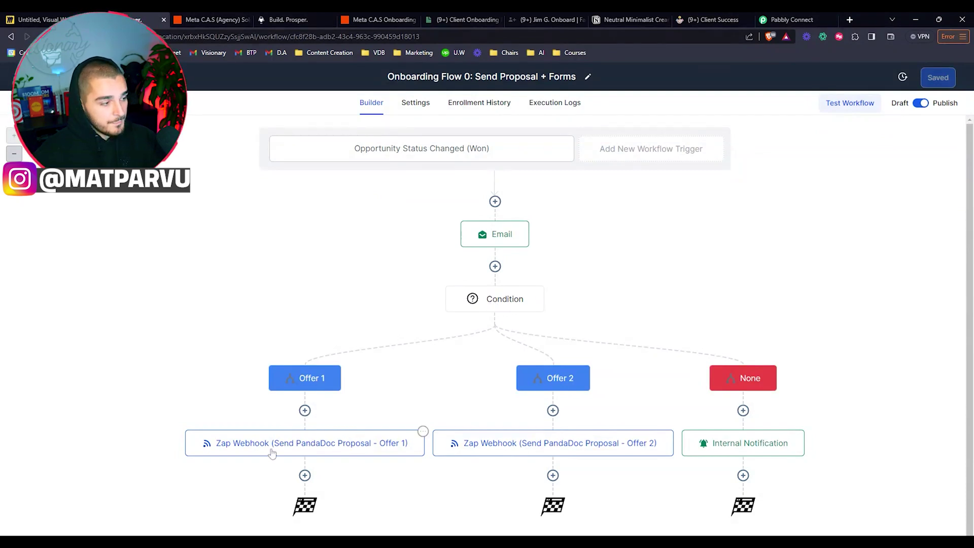
click(305, 475)
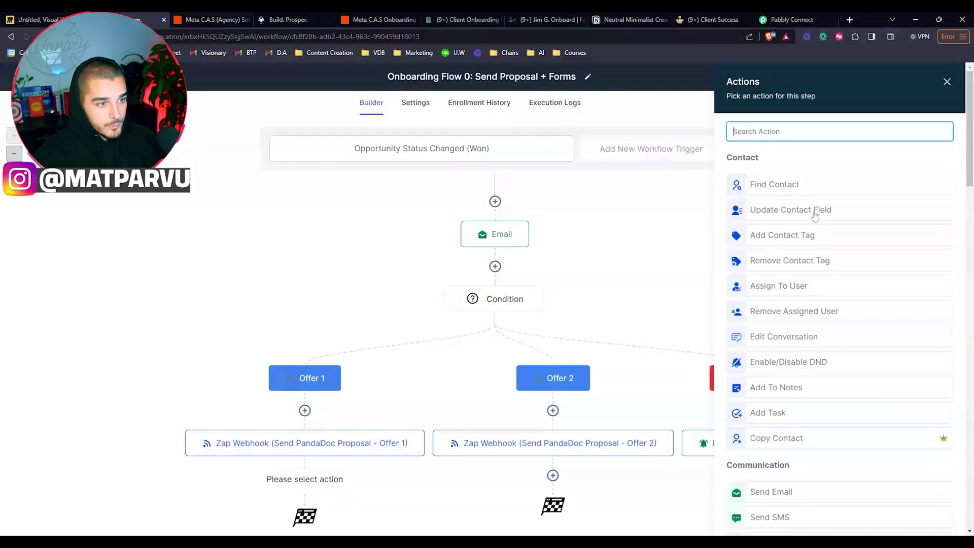
text(webhook)
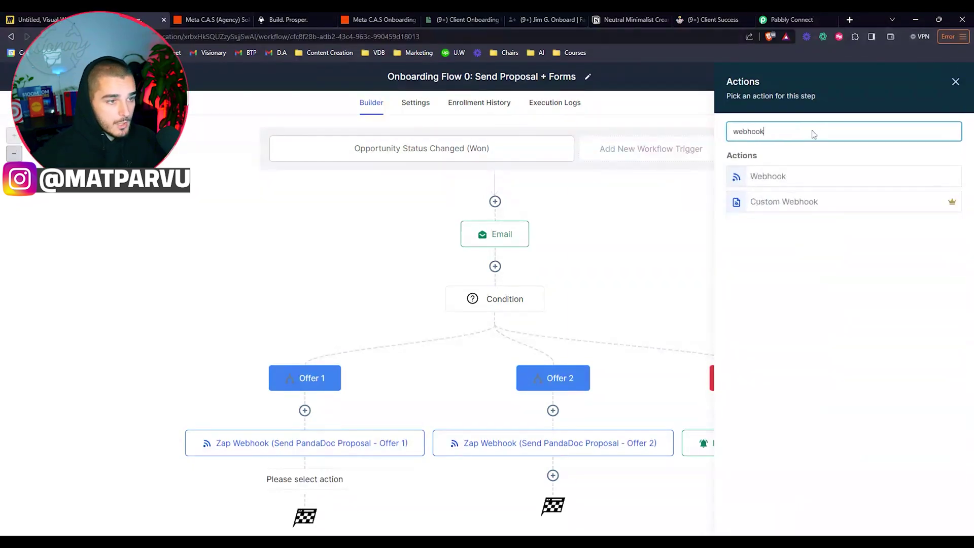
click(955, 82)
Open the Offer 1 Zap Webhook settings and select its placeholder URL sampleurl.com before going to Zapier
click(330, 445)
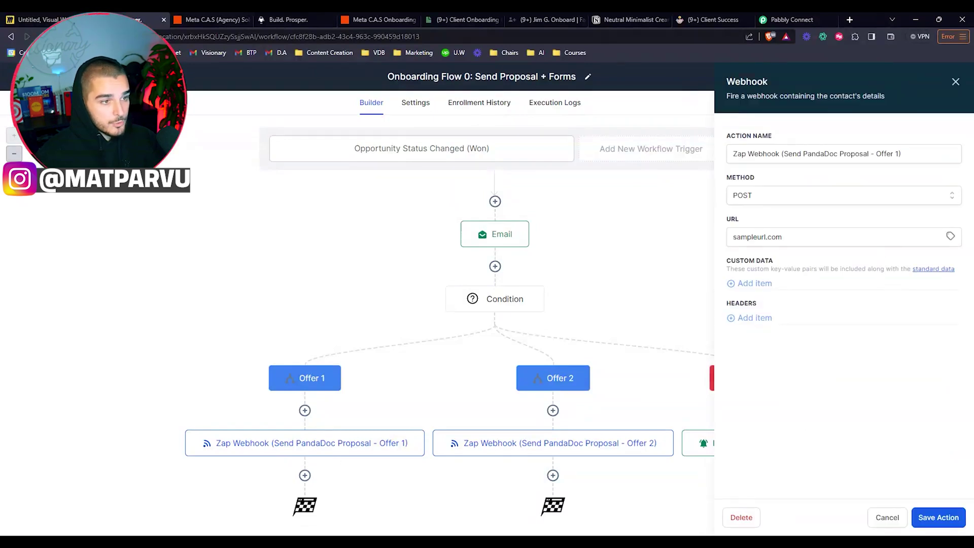
click(782, 237)
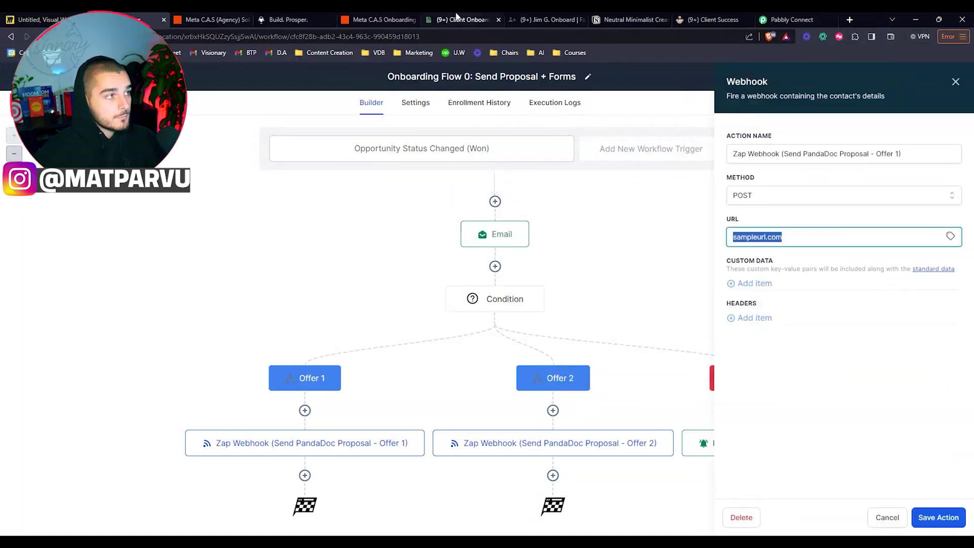
click(213, 19)
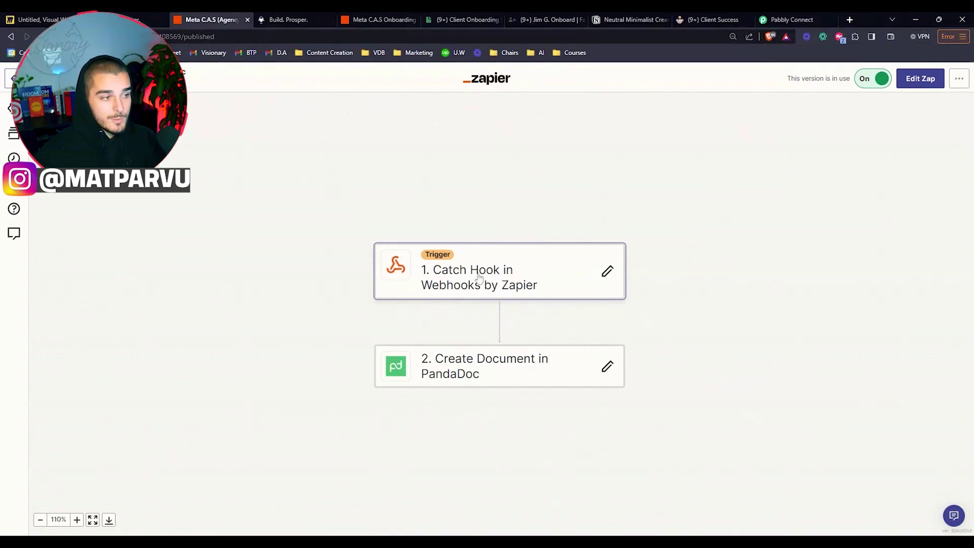
Select and copy the full webhook URL from Zapier's Catch Hook trigger, then return to GoHighLevel
click(481, 276)
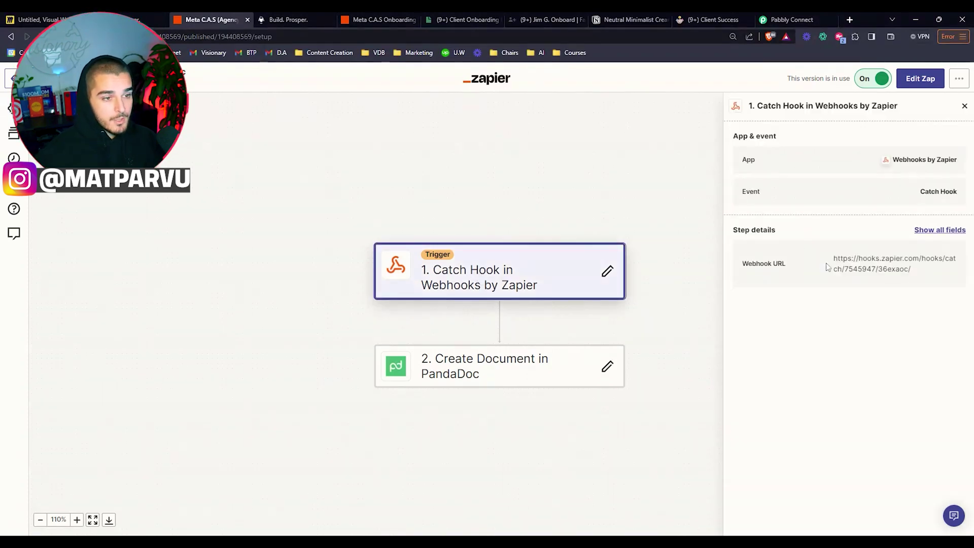
drag(840, 257, 934, 272)
click(929, 277)
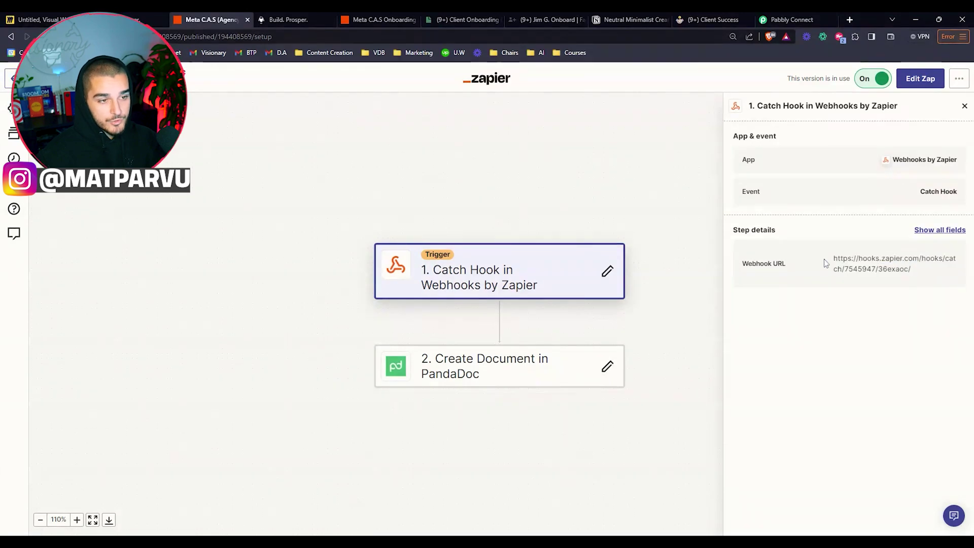
drag(835, 257, 911, 269)
key(ctrl+c)
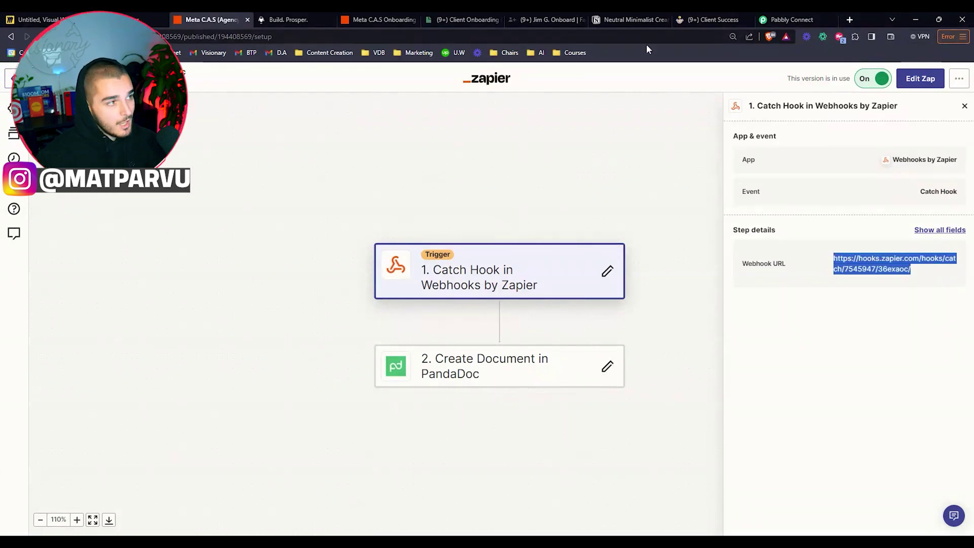
click(127, 19)
Paste the Zapier catch-hook URL into the Offer 1 webhook's URL field and save the action
key(ctrl+v)
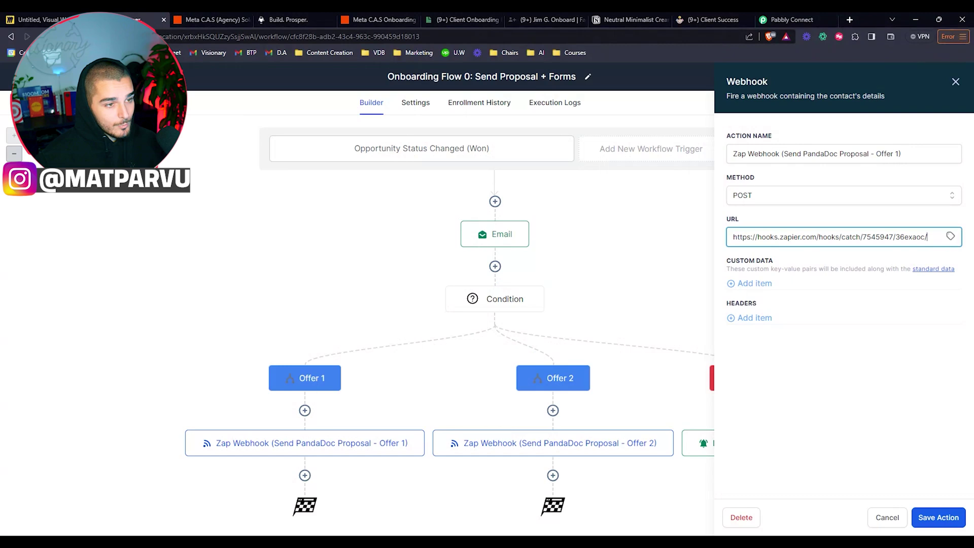
click(880, 523)
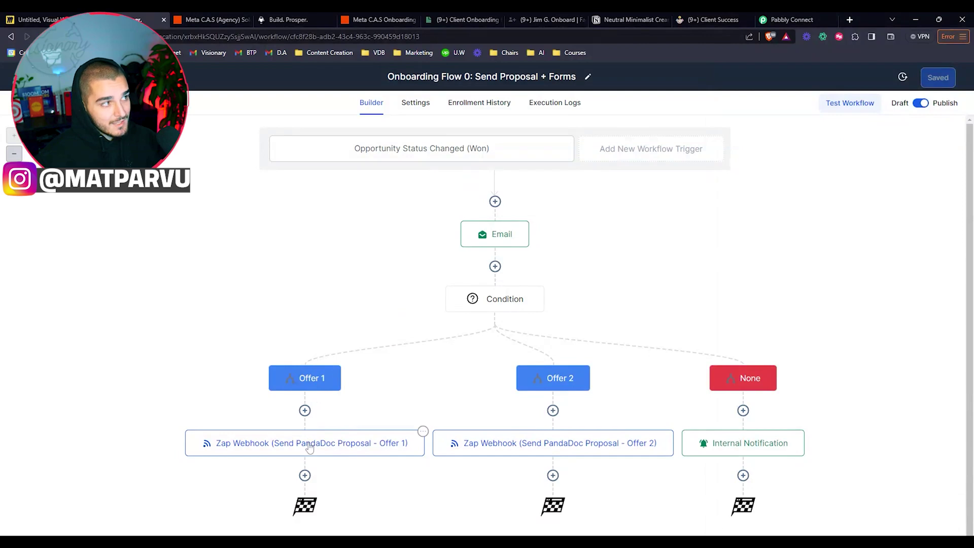
click(190, 19)
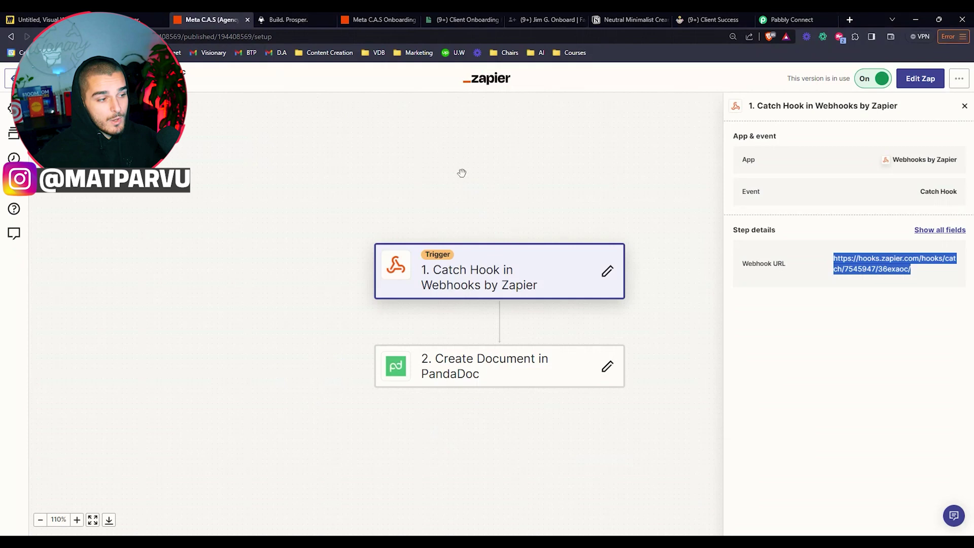
Close the Catch Hook trigger details and return to the Onboarding Flow 0 workflow
click(964, 105)
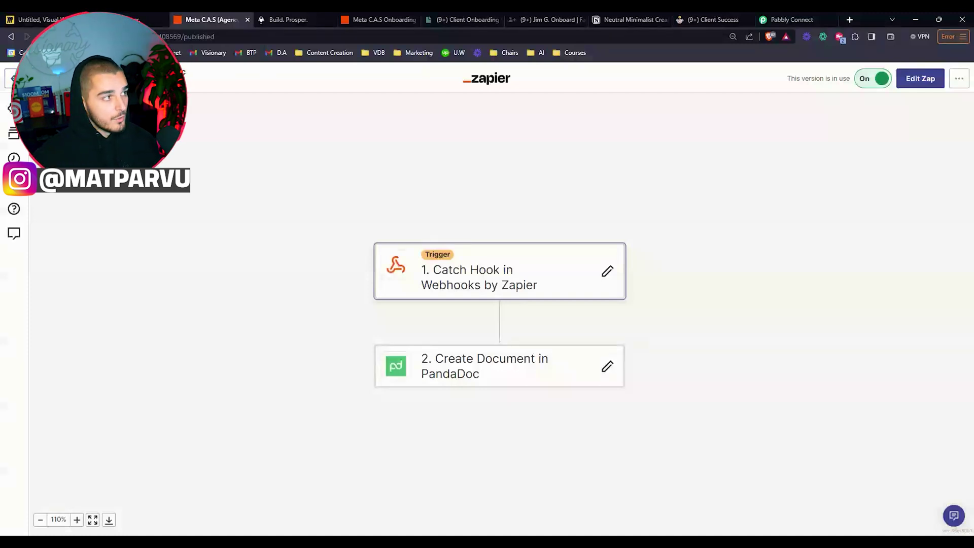
click(137, 16)
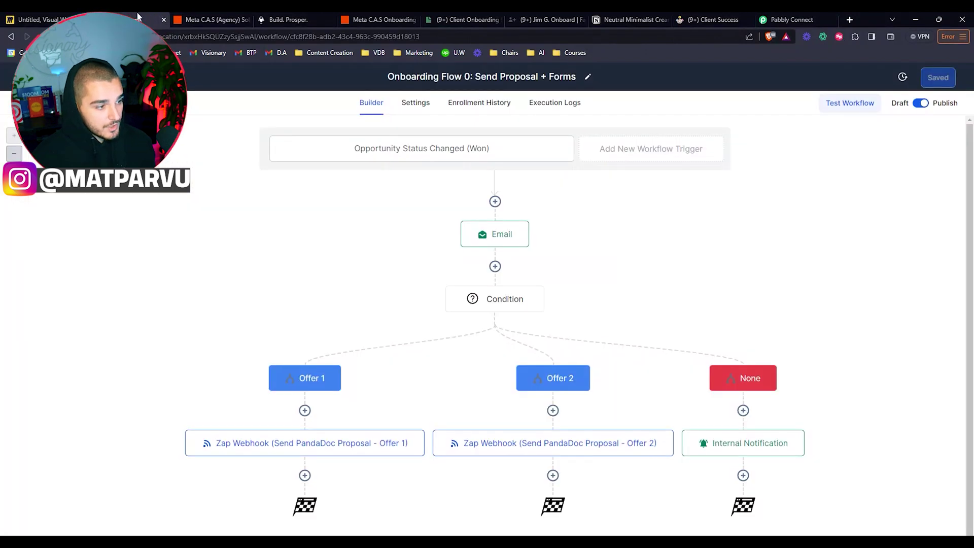
click(4, 16)
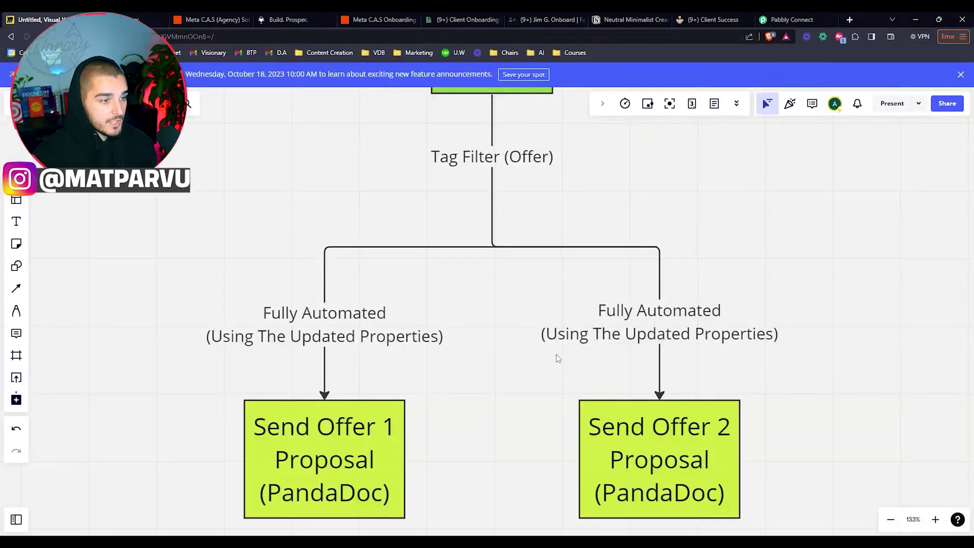
scroll(556, 354, down, 2)
scroll(548, 291, up, 2)
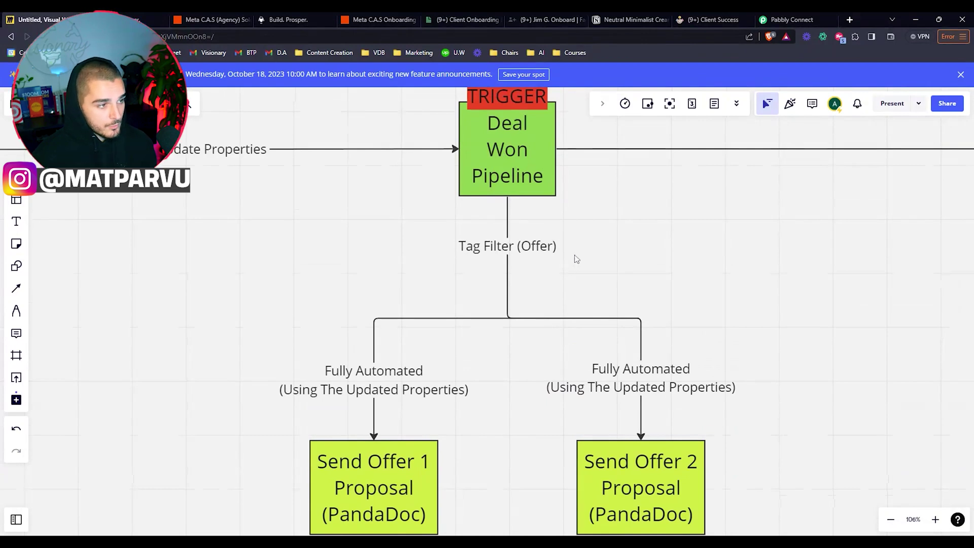
scroll(573, 228, down, 3)
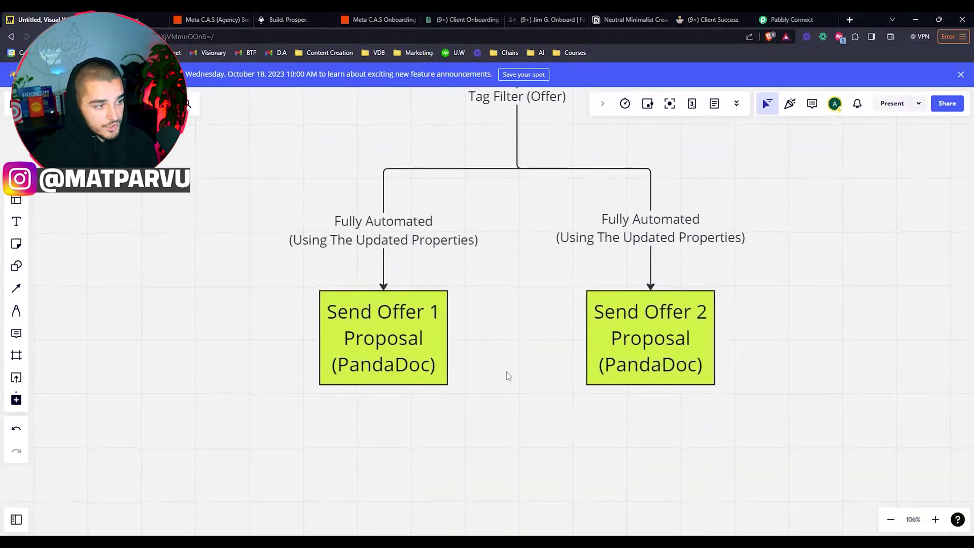
scroll(763, 297, up, 2)
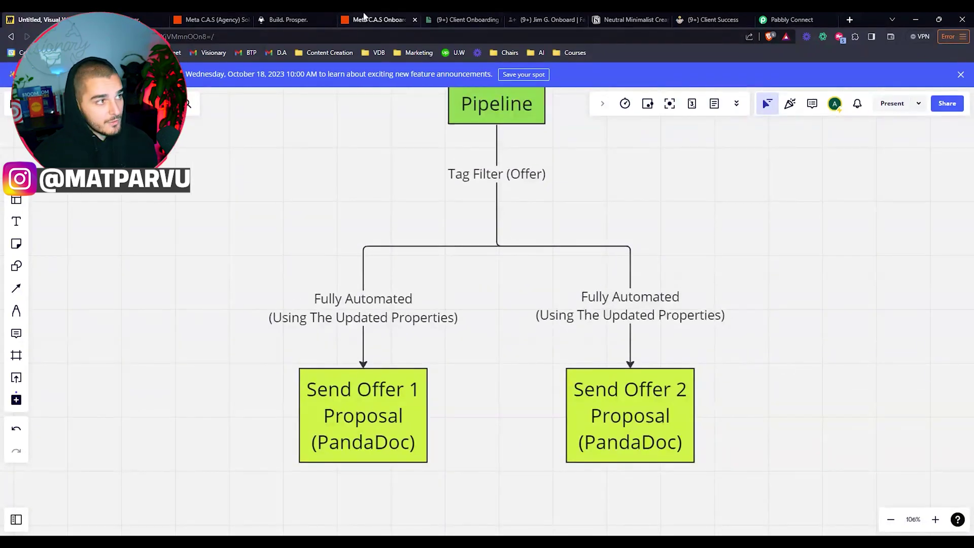
click(147, 20)
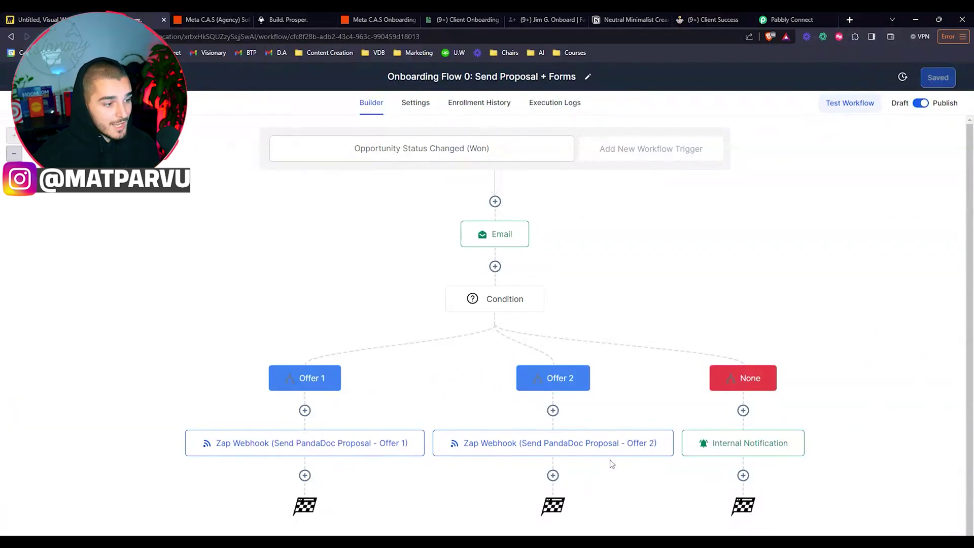
Bring up the Zapier zap with its Catch Hook trigger and PandaDoc Create Document step
click(218, 19)
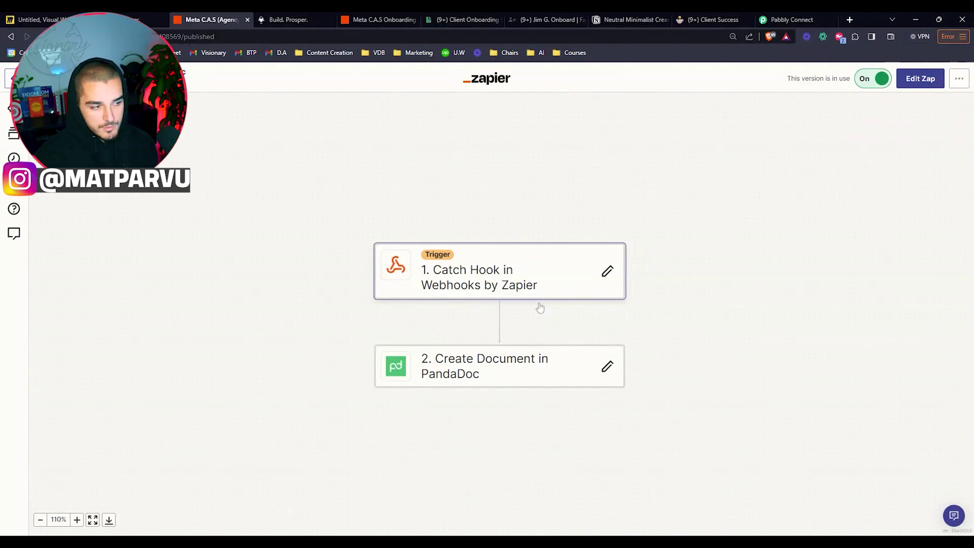
In Miro, move from the Deal Won Pipeline trigger to the Email Onboarding Form trigger, then return to GoHighLevel
click(42, 18)
scroll(652, 319, down, 3)
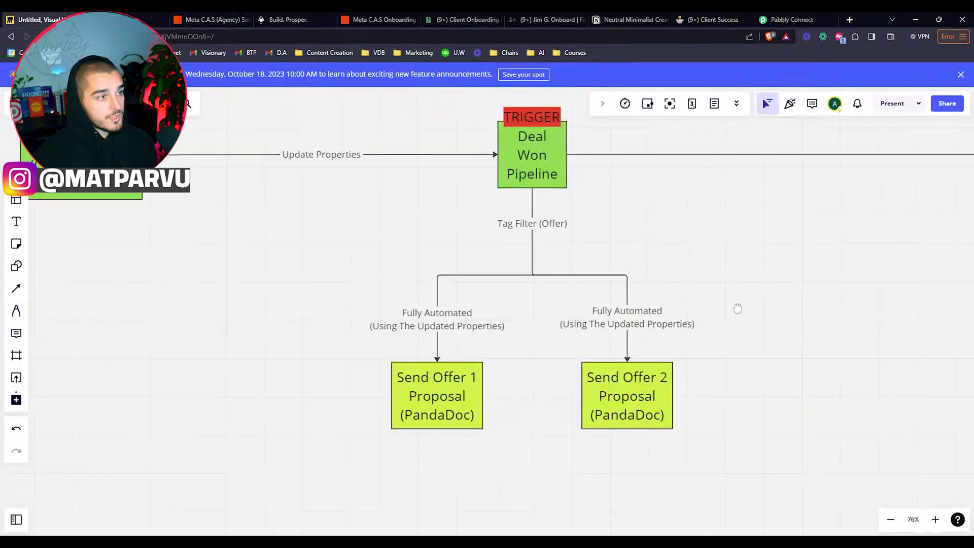
drag(735, 306, 483, 330)
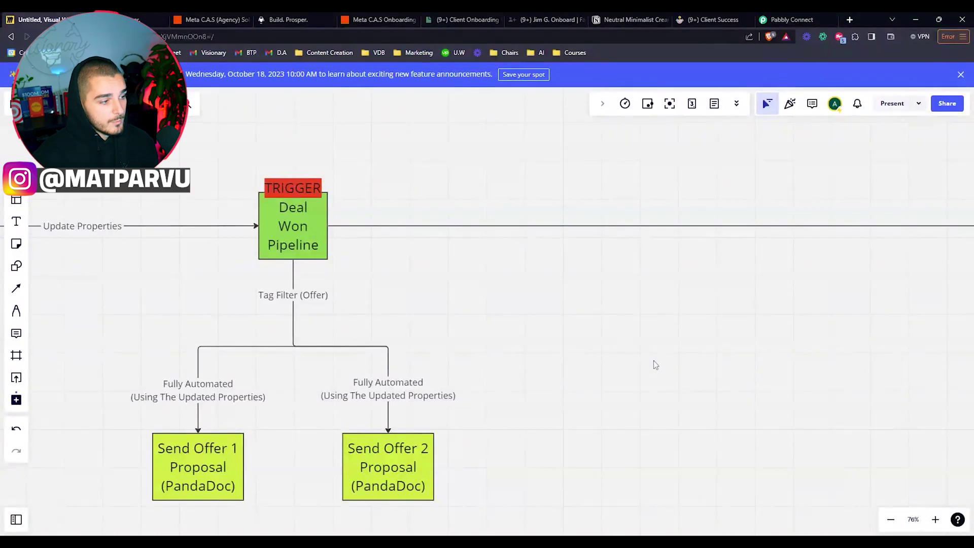
drag(652, 363, 246, 437)
scroll(470, 401, up, 5)
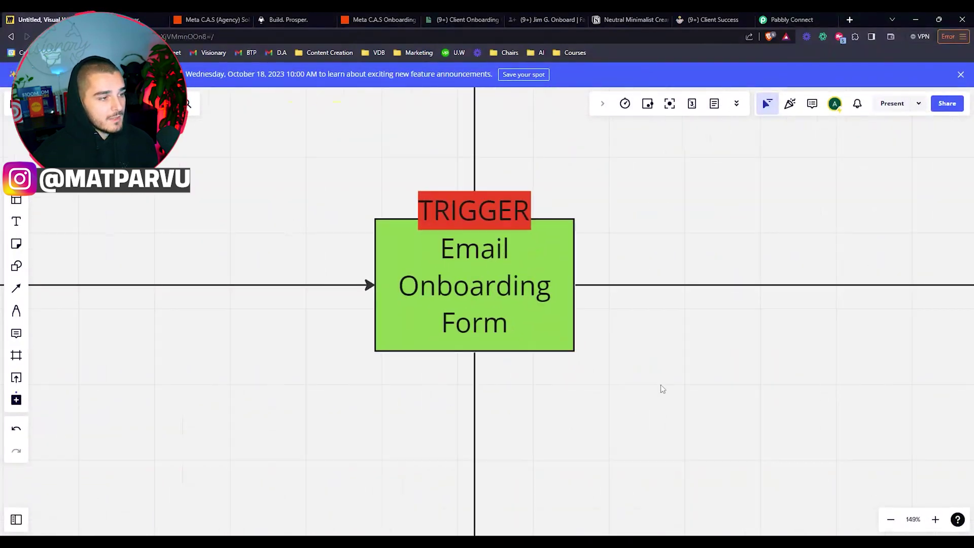
click(137, 20)
Inspect the onboarding email subject 'Step #1: Set Up Your Account' and the message's custom URL placeholder
click(487, 237)
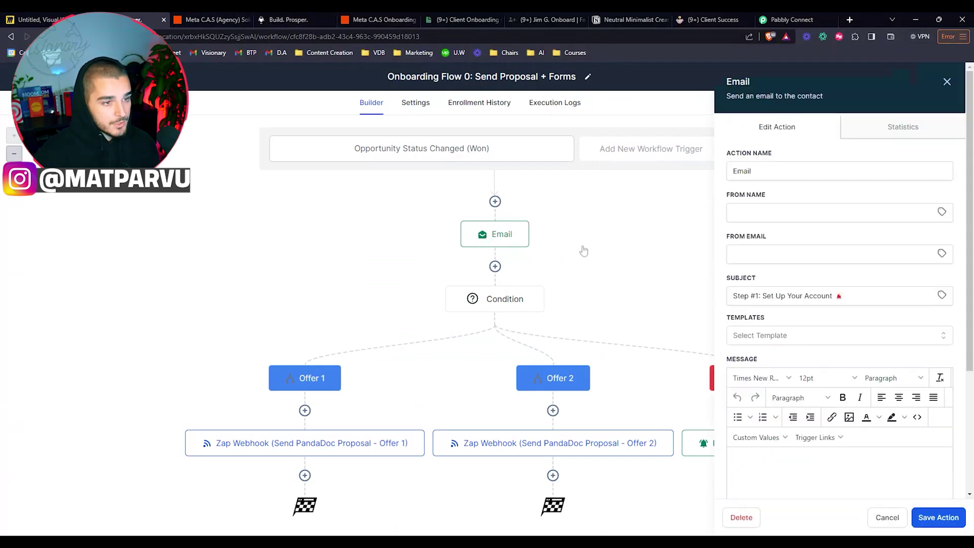
drag(774, 295, 750, 296)
click(775, 296)
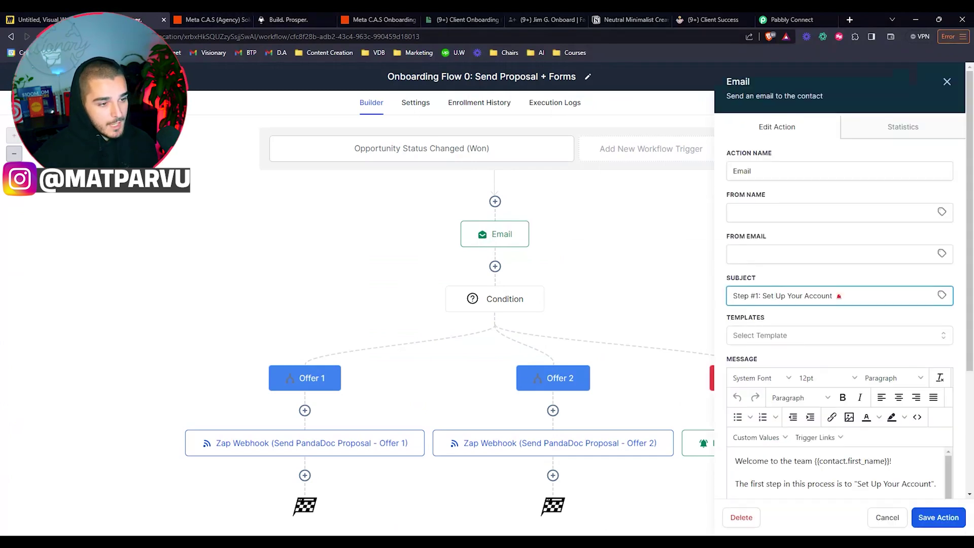
scroll(875, 233, down, 2)
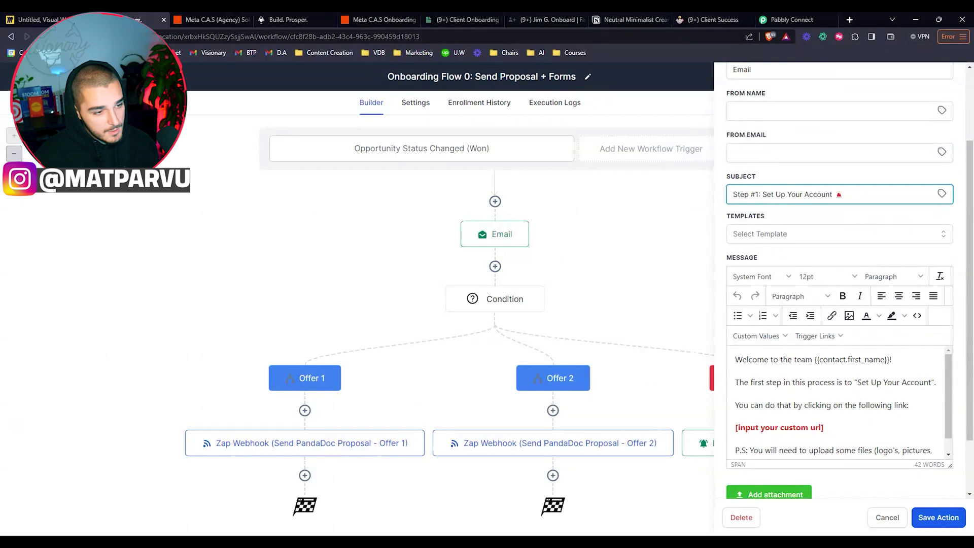
scroll(842, 400, down, 1)
scroll(842, 400, down, 1)
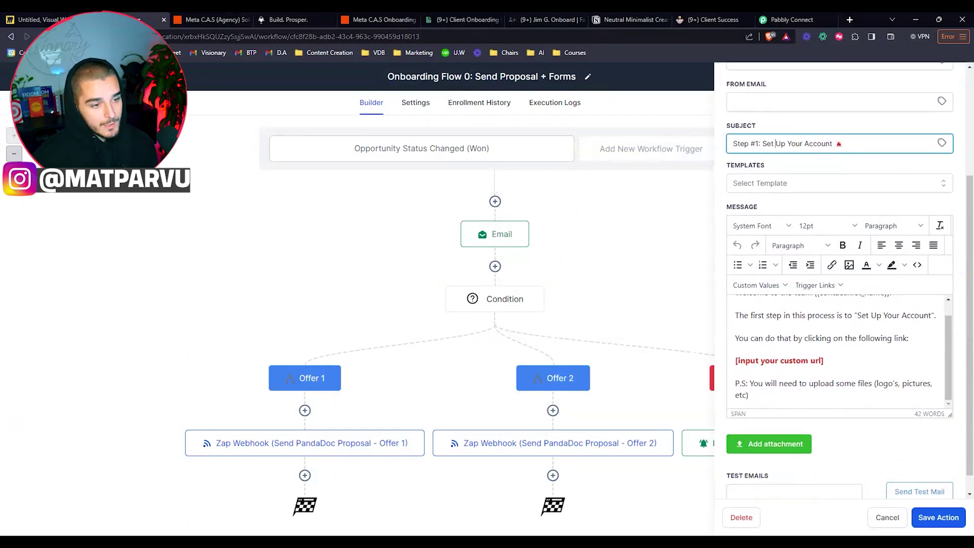
drag(823, 361, 735, 361)
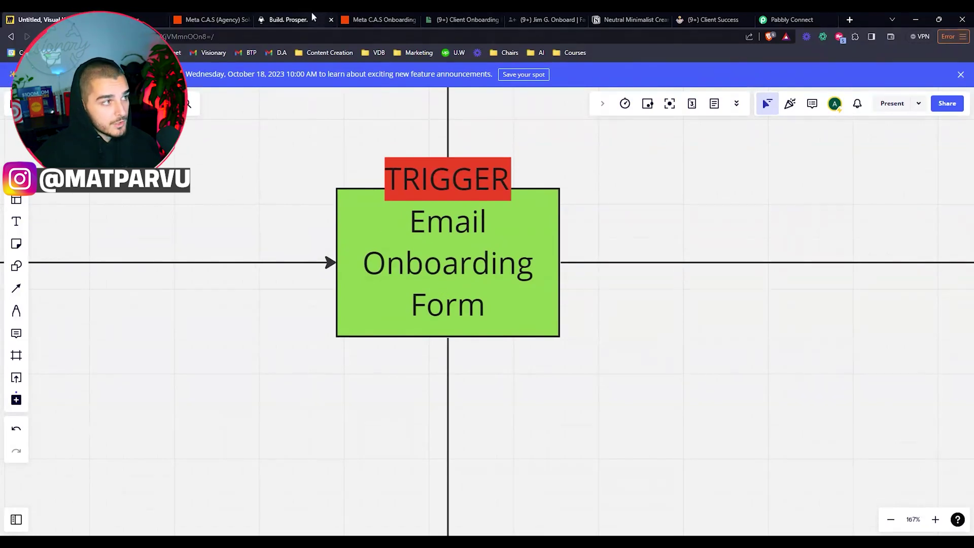
Show Onboarding Flow 2: Survey Submitted trigger, Add Tag, then Zapier and Pabbly webhook steps
click(297, 19)
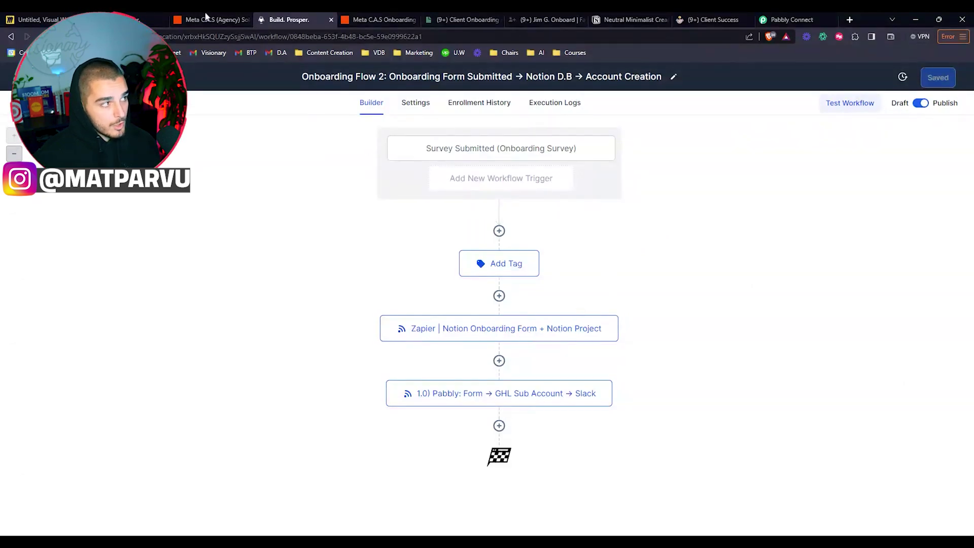
Pan Miro to the Send Form Submission To Notion Database step, then open the Notion Onboarding Forms database
click(25, 15)
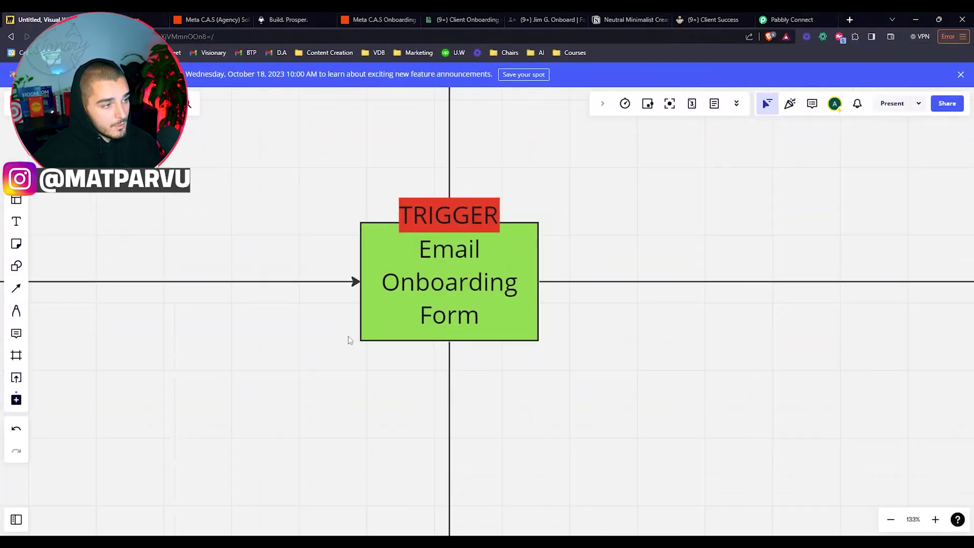
scroll(458, 249, down, 2)
drag(496, 424, 518, 193)
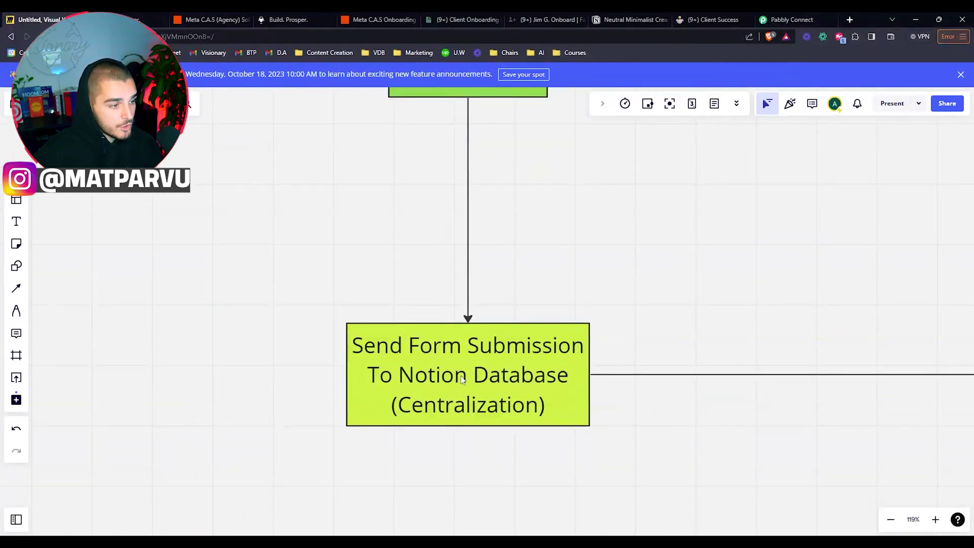
click(474, 20)
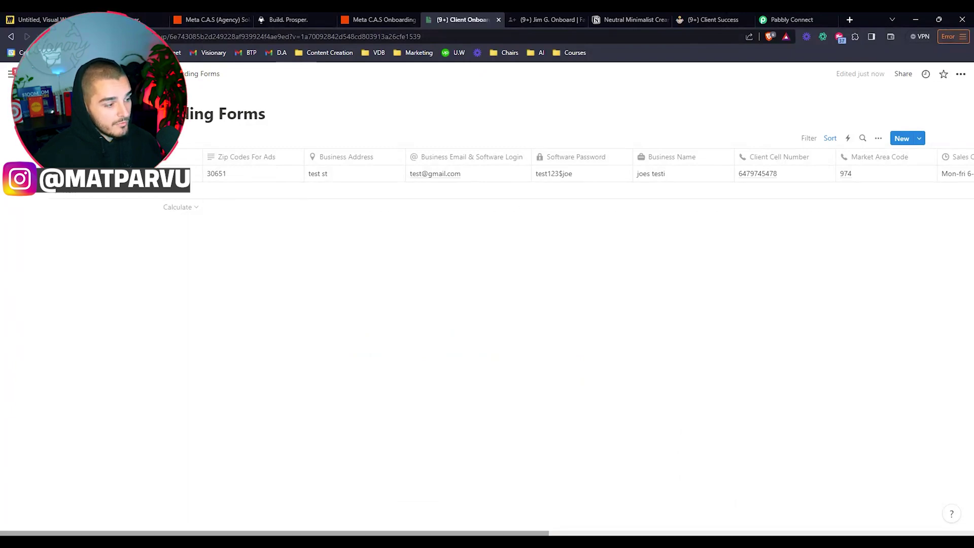
Scroll across every column of the October 18 test submission in Onboarding Forms
scroll(487, 172, right, 5)
scroll(487, 172, right, 3)
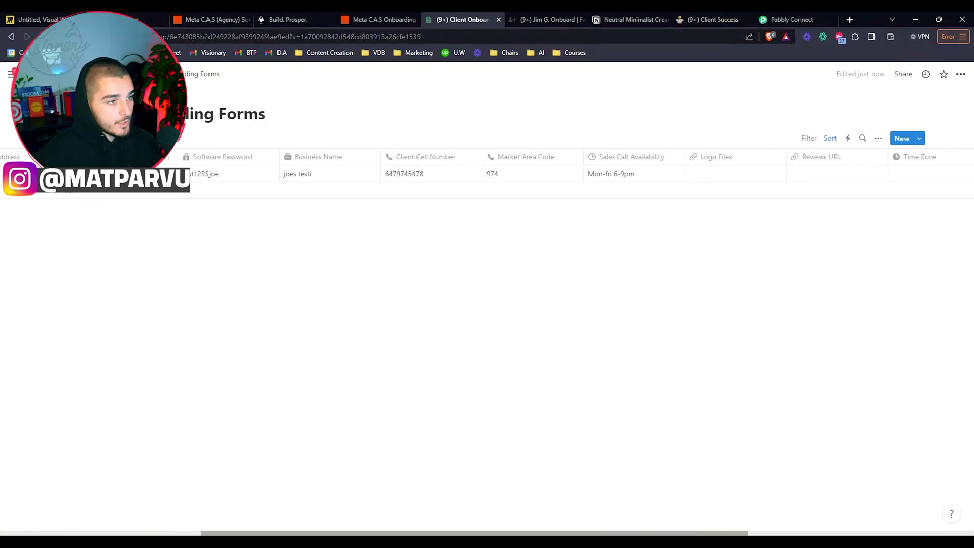
scroll(487, 173, right, 1)
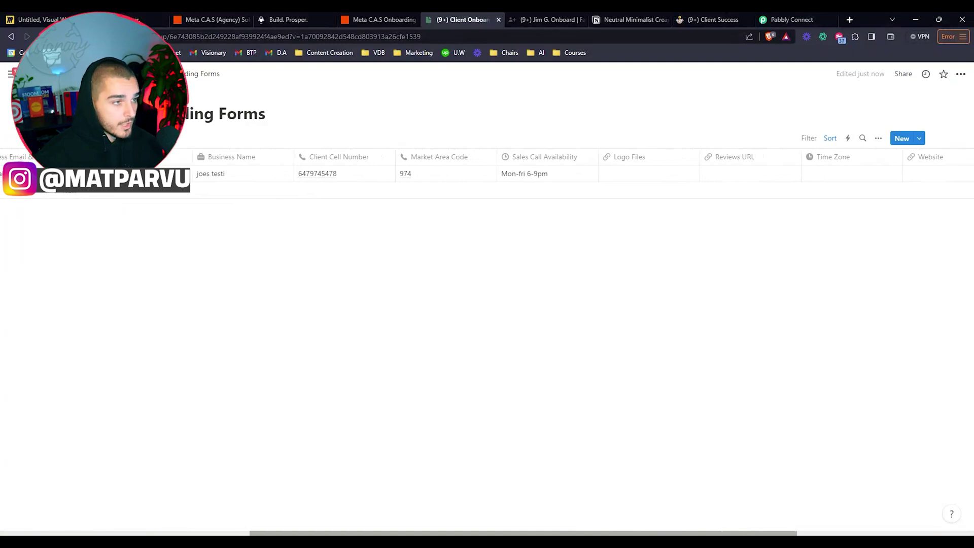
scroll(487, 173, right, 4)
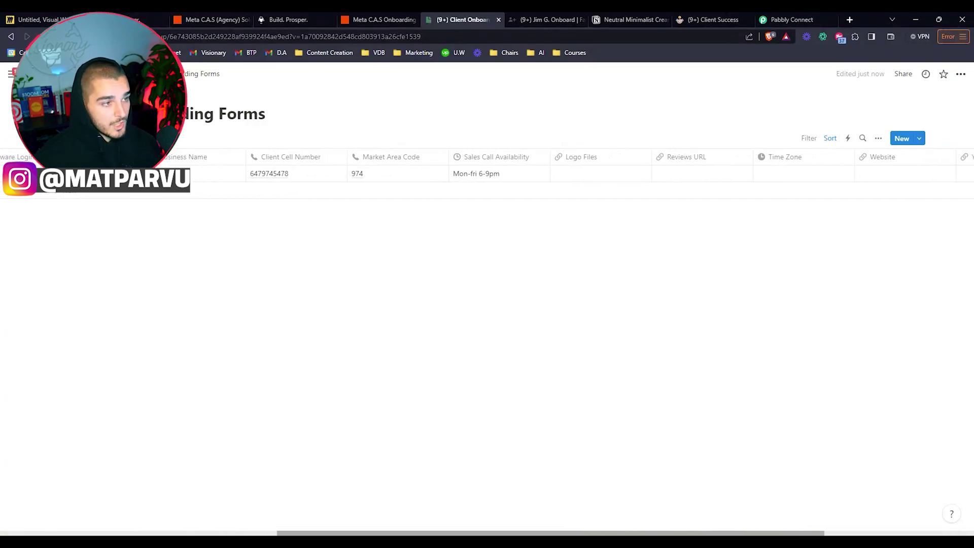
scroll(487, 172, right, 3)
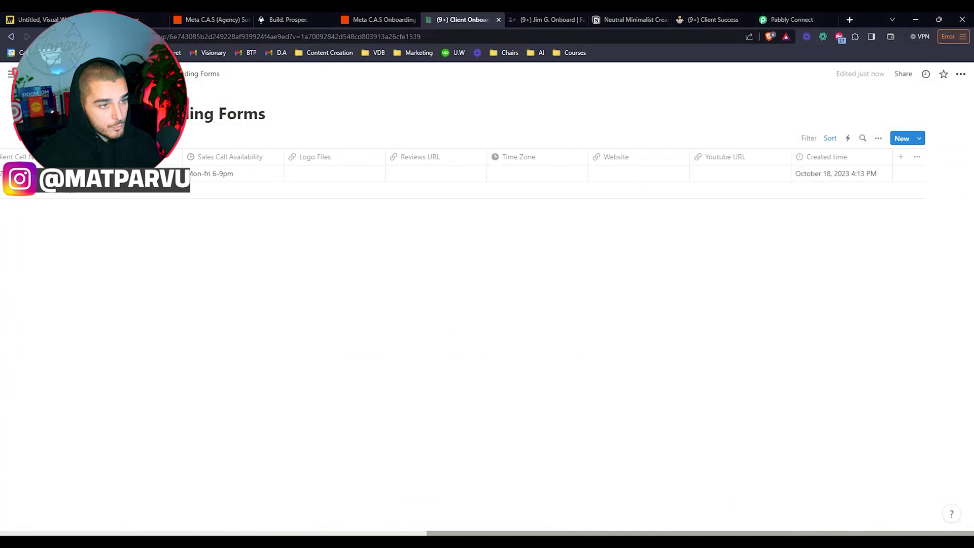
scroll(487, 172, left, 15)
scroll(487, 172, right, 15)
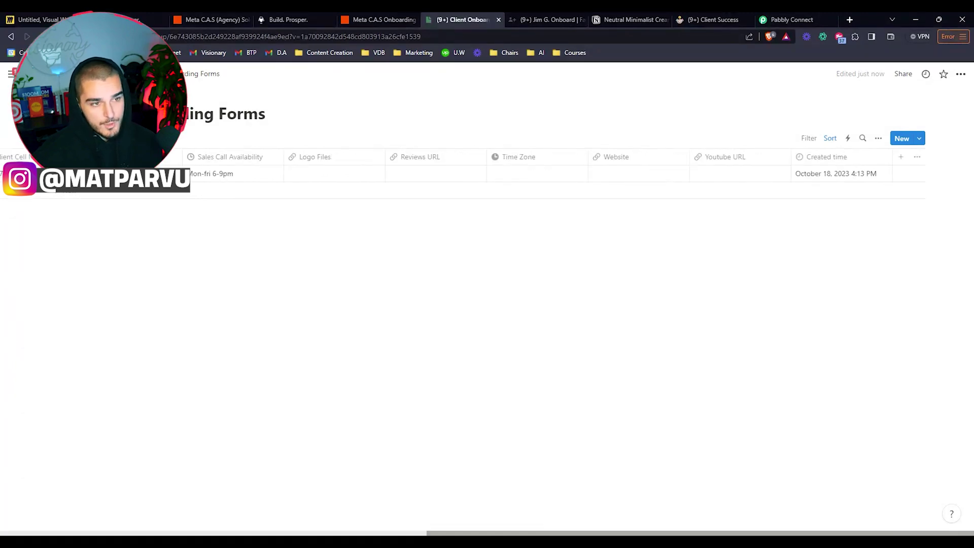
scroll(487, 172, left, 15)
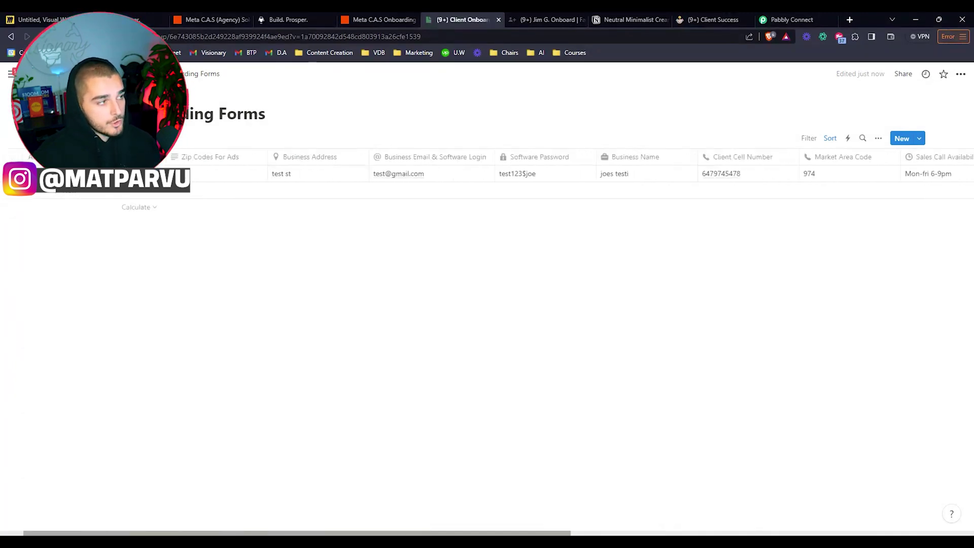
Zoom the flowchart to Create Onboarding Project, then bring back the Onboarding Flow 2 workflow
key(ctrl+1)
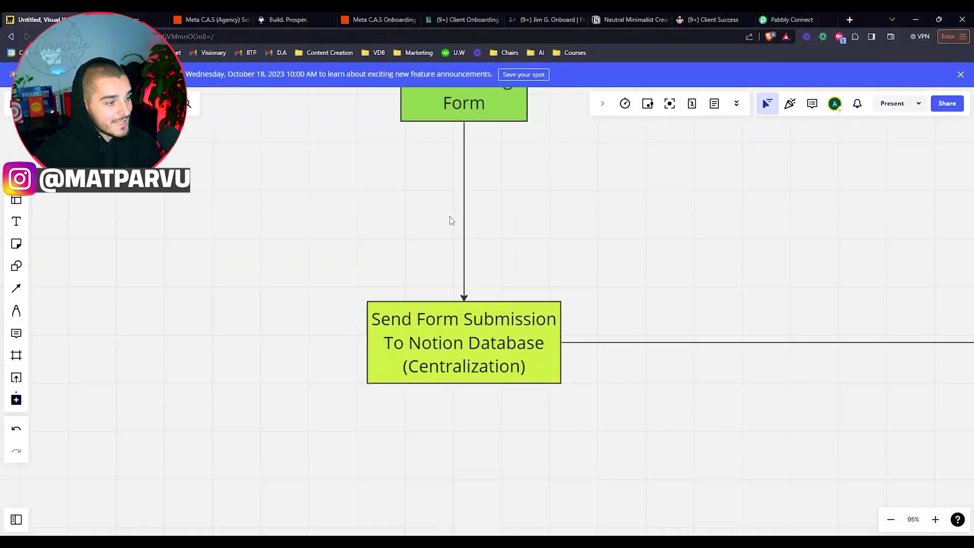
scroll(450, 217, up, 10)
scroll(563, 287, up, 3)
scroll(578, 330, up, 2)
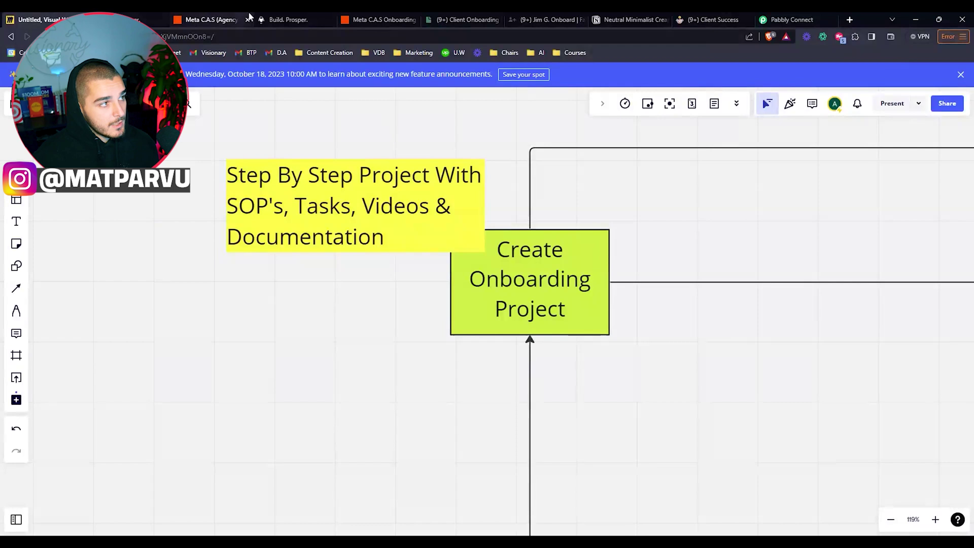
click(284, 20)
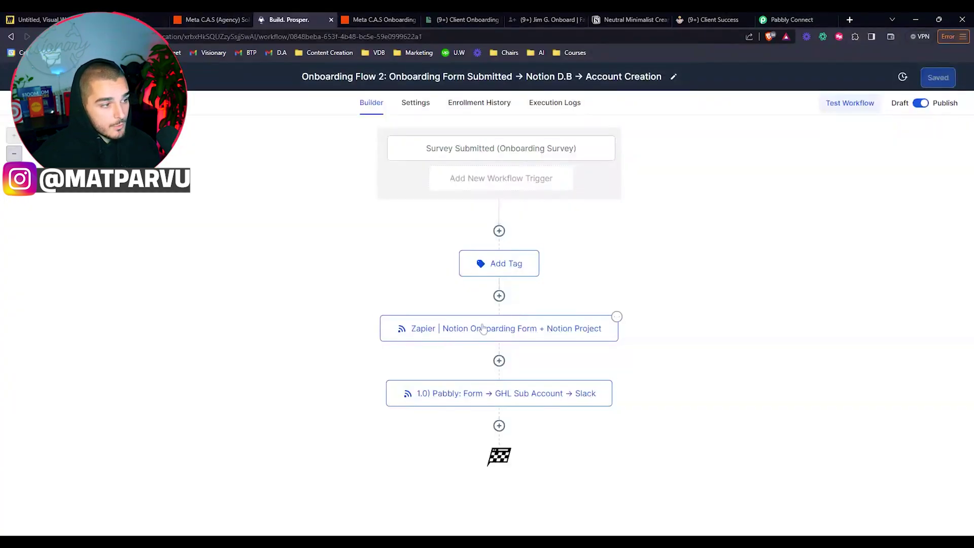
Switch to the Meta C.A.S Onboarding Zapier zap with Catch Hook, Notion and Slack steps
click(388, 19)
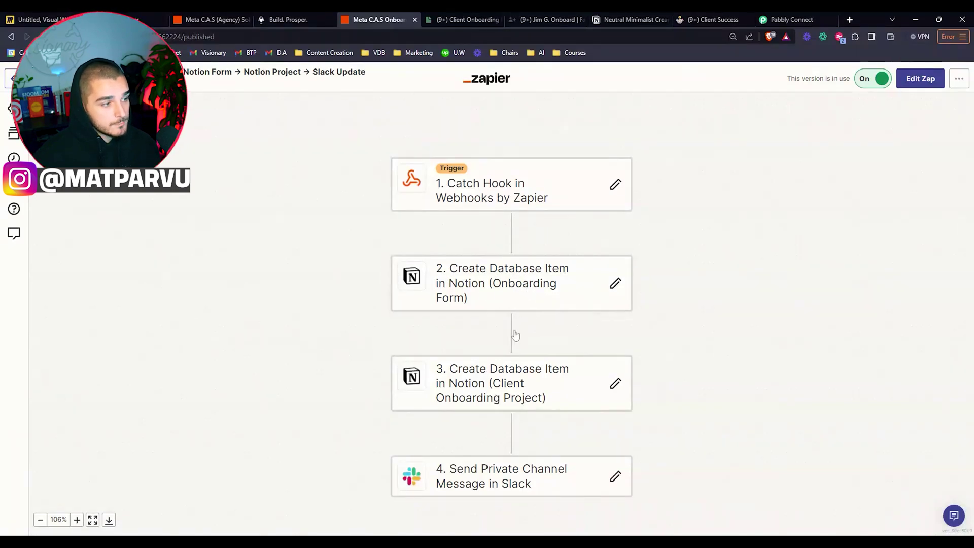
Review the four-step zap, then go to the client's Facebook Ads onboarding project in Notion
scroll(571, 394, down, 1)
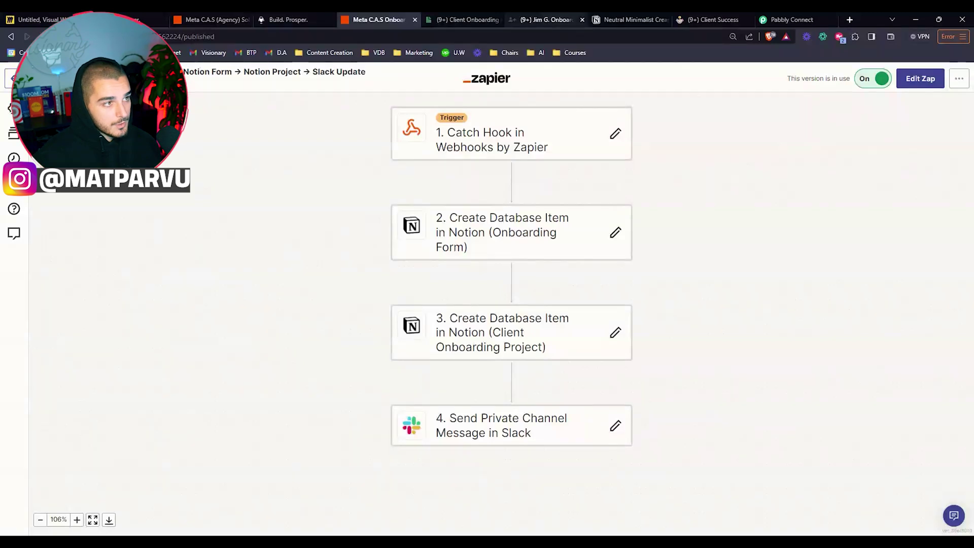
click(559, 16)
scroll(447, 220, up, 6)
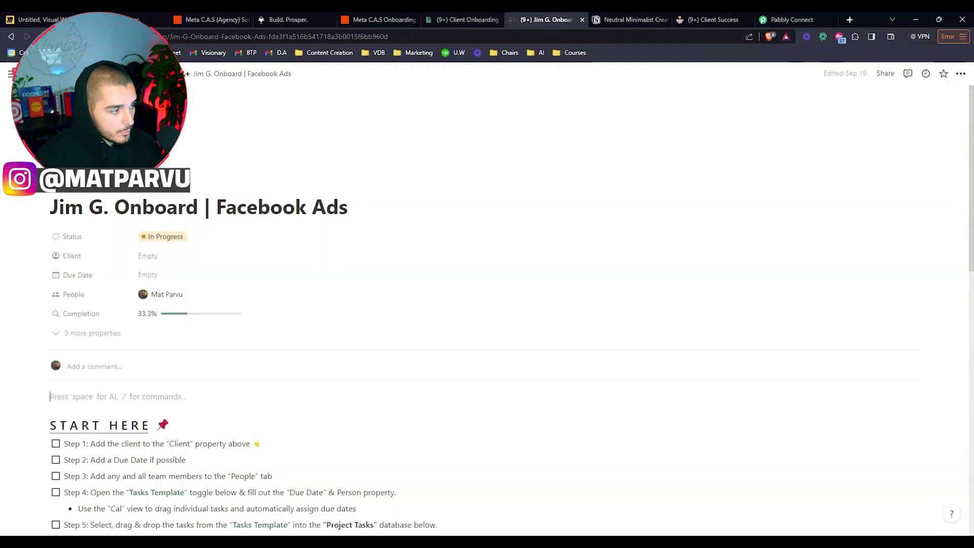
Open the Onboarding Call task and read through its details
scroll(487, 305, down, 8)
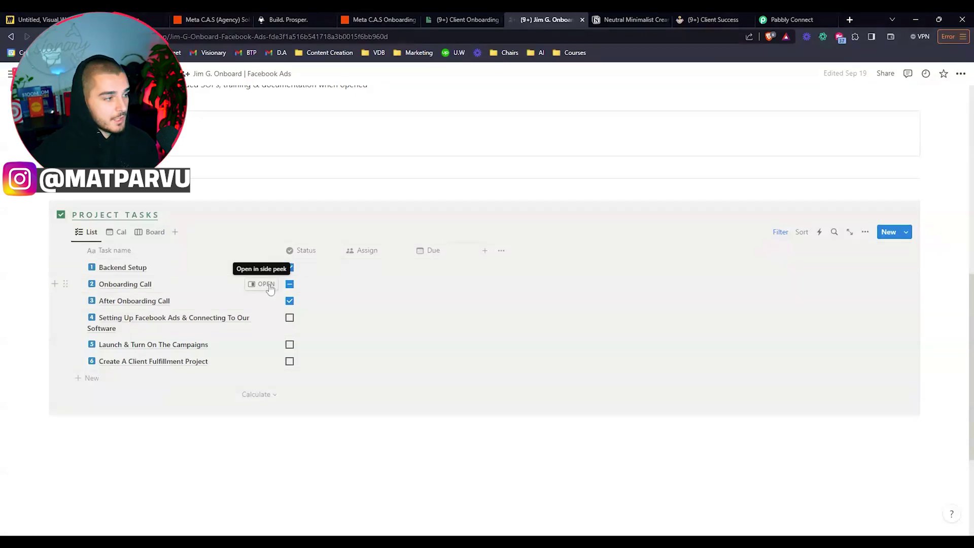
click(266, 284)
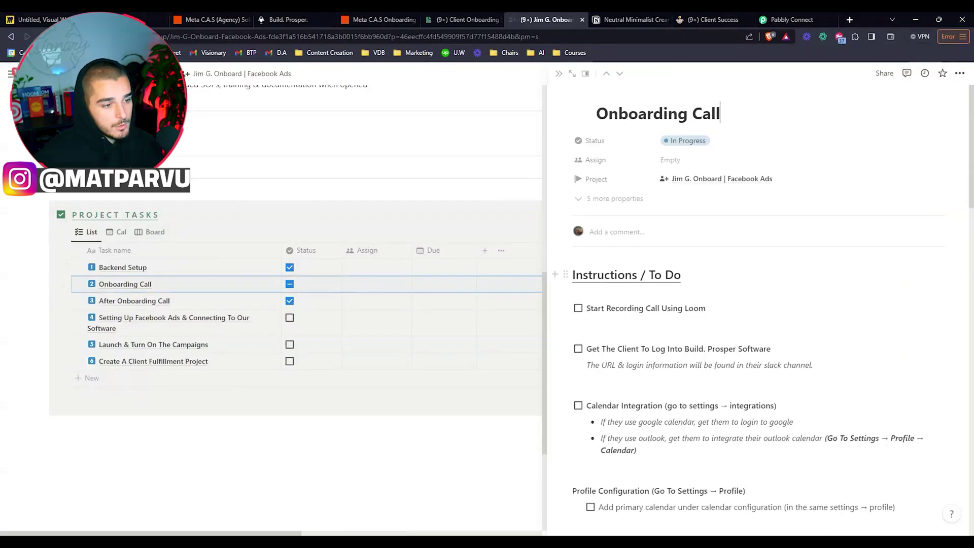
scroll(759, 305, down, 3)
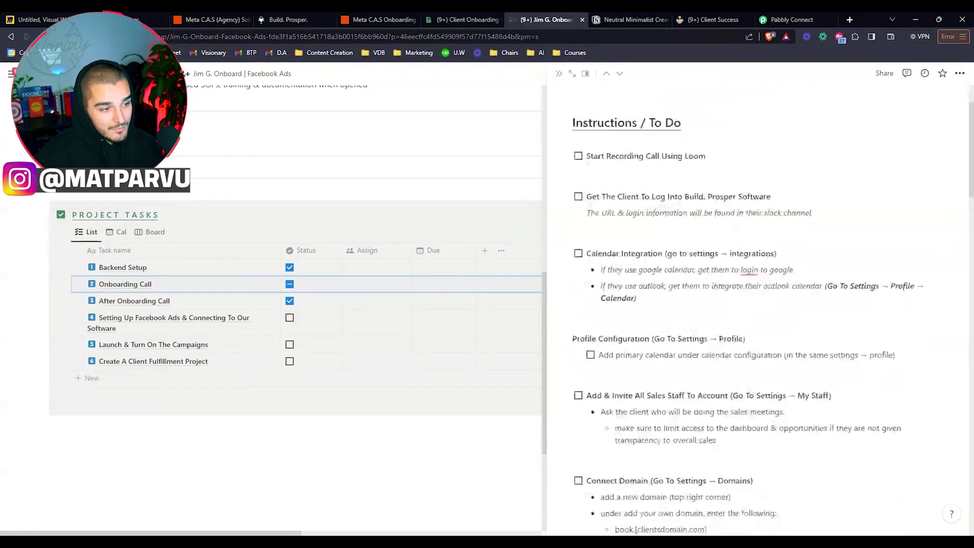
scroll(758, 305, down, 8)
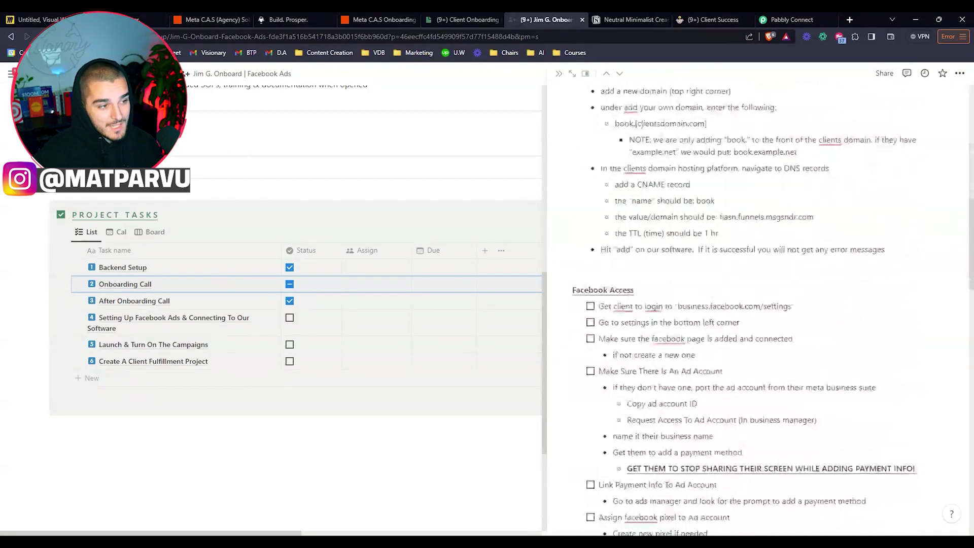
scroll(759, 305, down, 3)
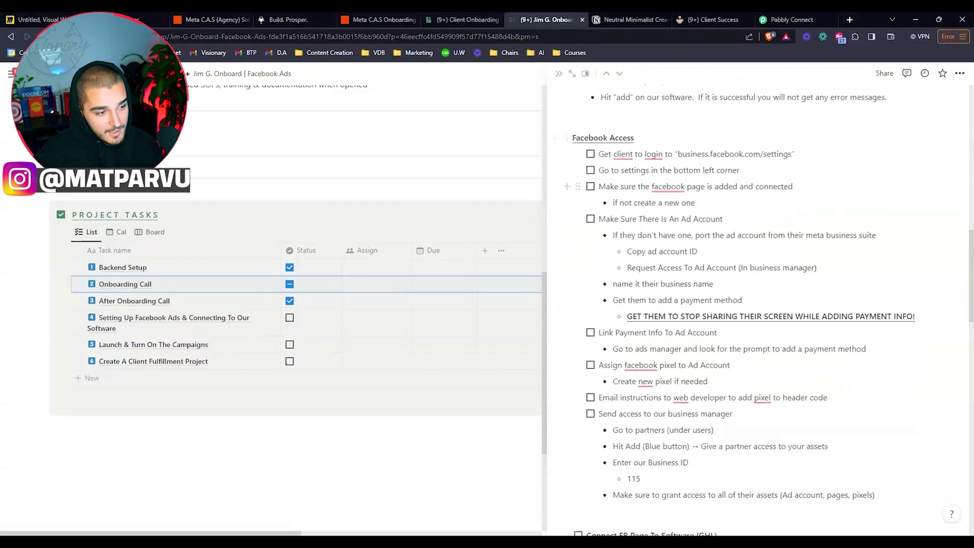
scroll(758, 305, down, 2)
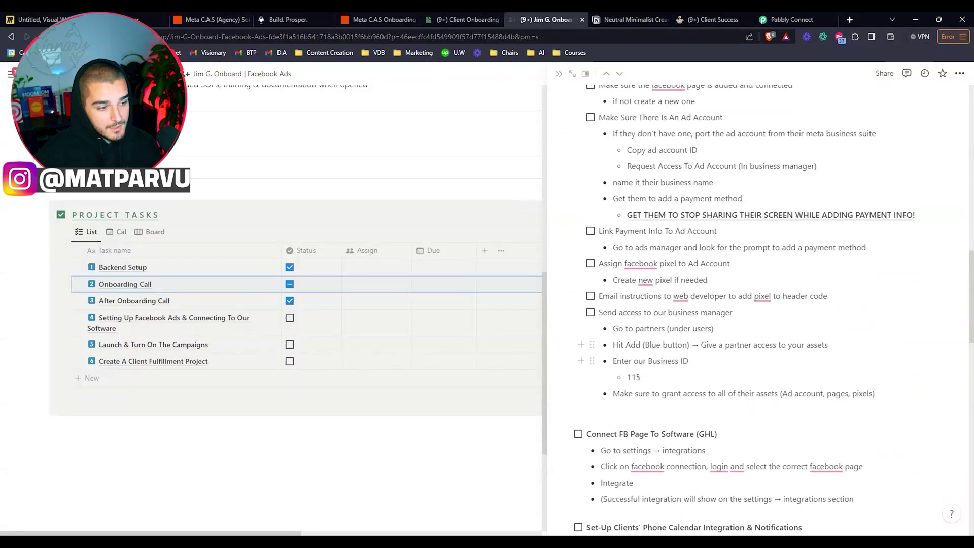
scroll(758, 305, down, 3)
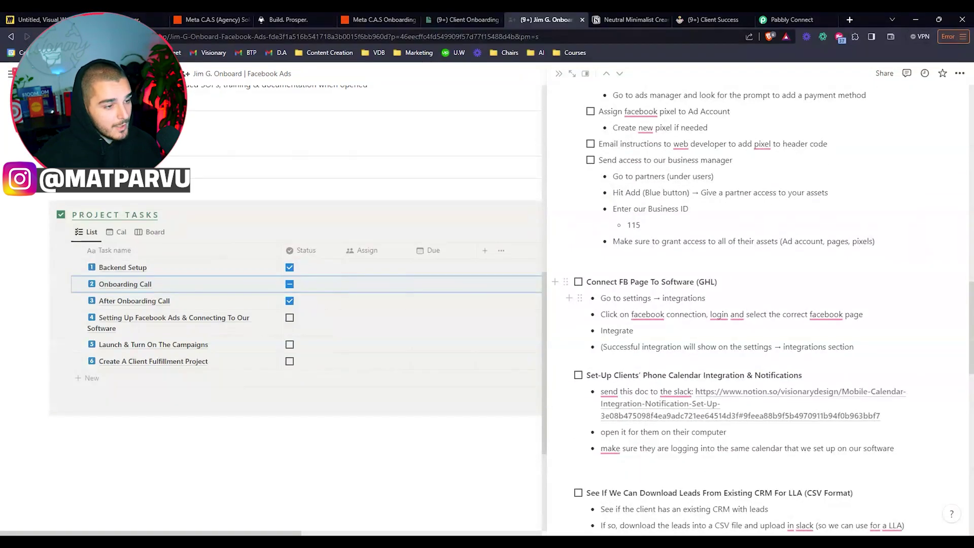
Move down the Project Tasks list and open Launch & Turn On The Campaigns
scroll(579, 330, down, 4)
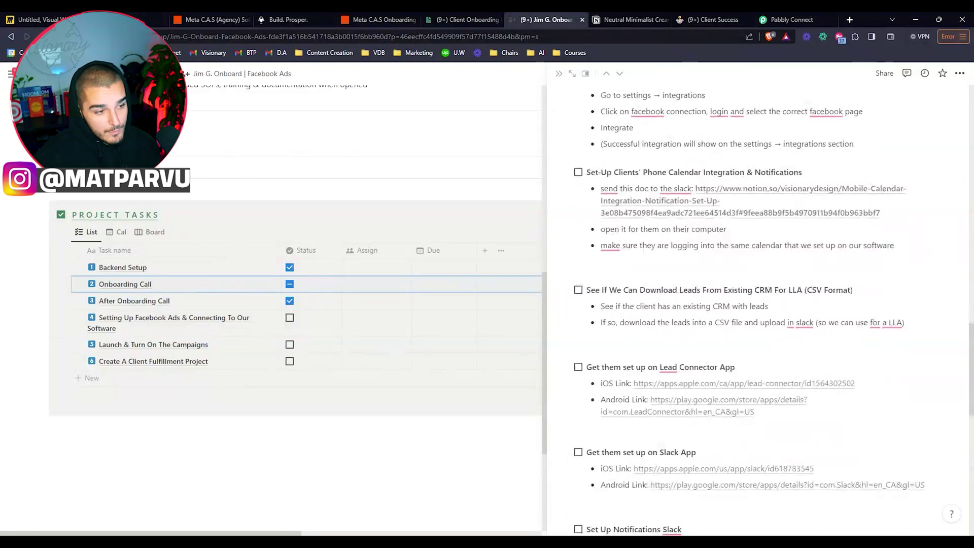
scroll(573, 304, down, 5)
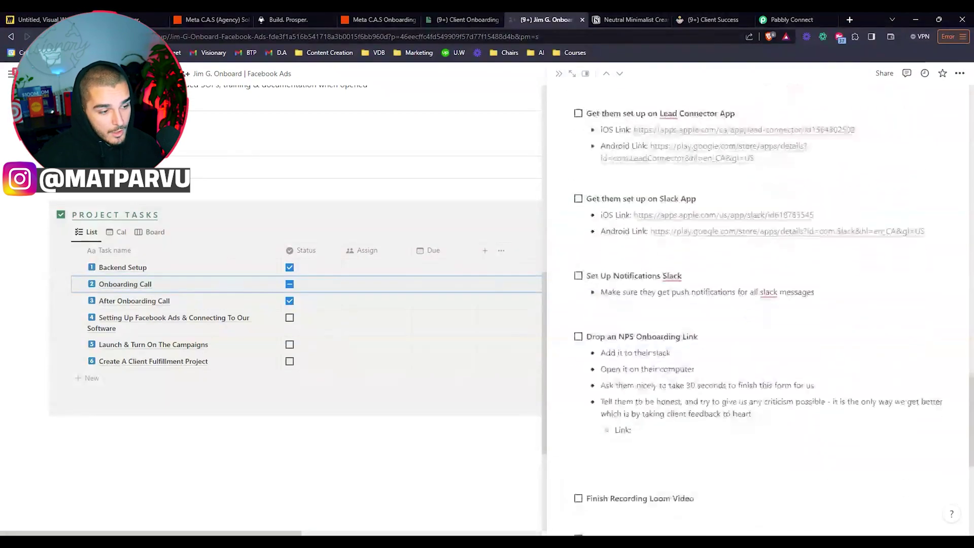
scroll(573, 257, down, 1)
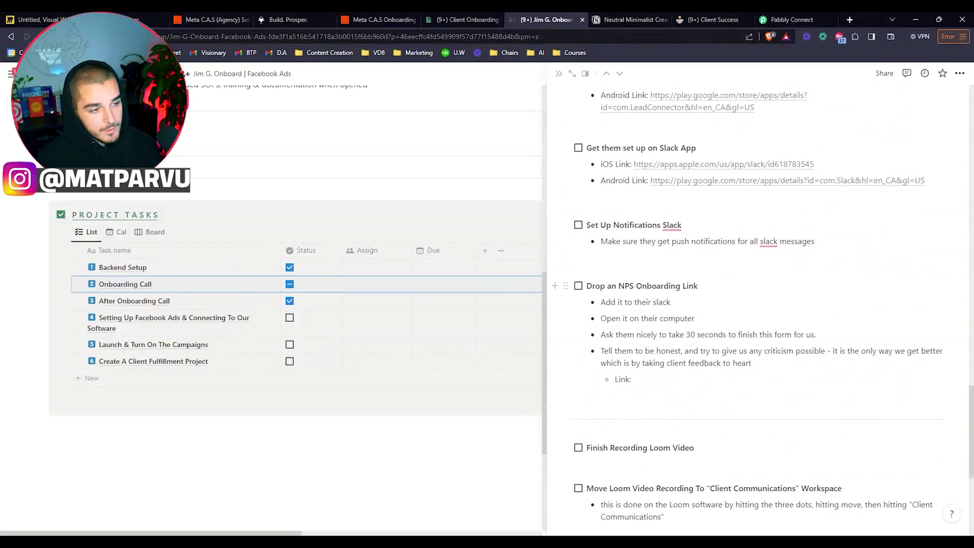
scroll(568, 304, down, 2)
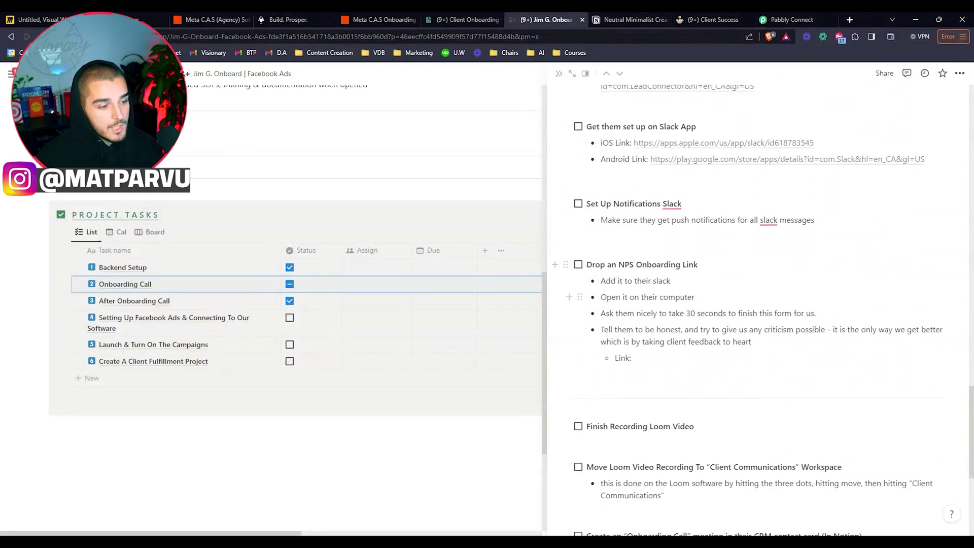
scroll(568, 402, up, 3)
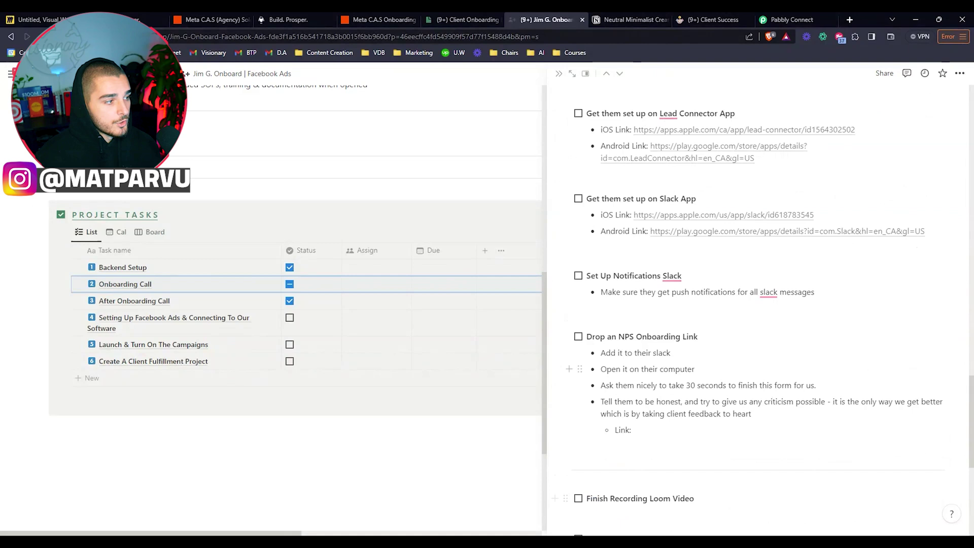
click(261, 344)
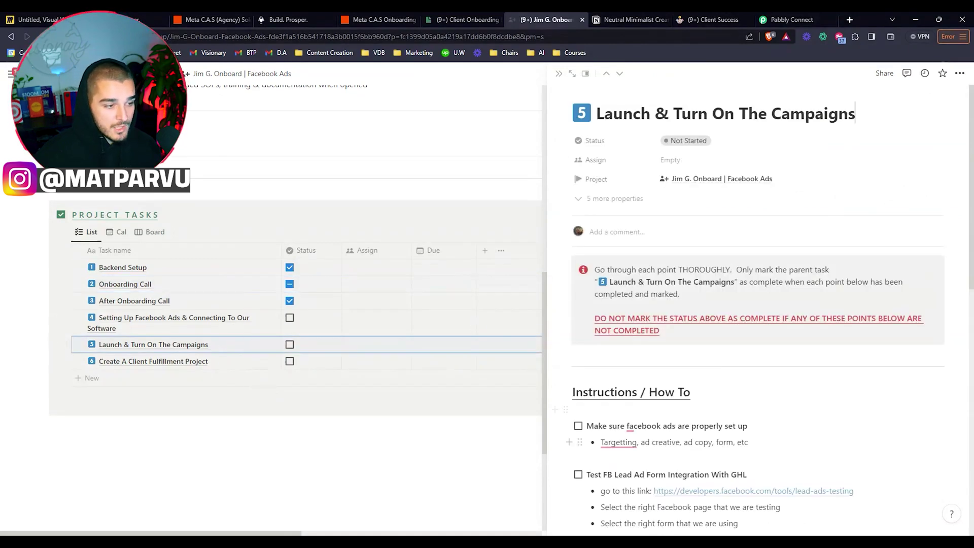
scroll(568, 442, down, 1)
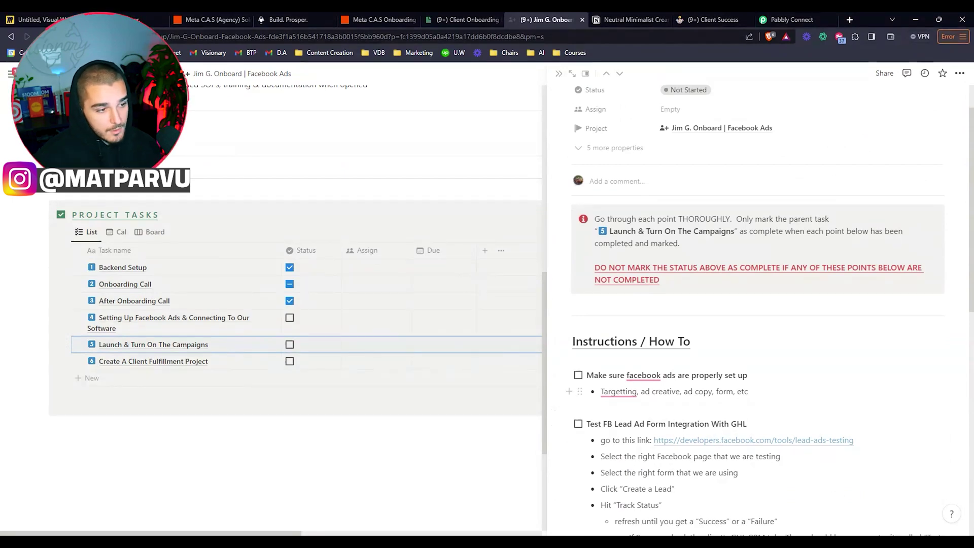
scroll(618, 391, down, 1)
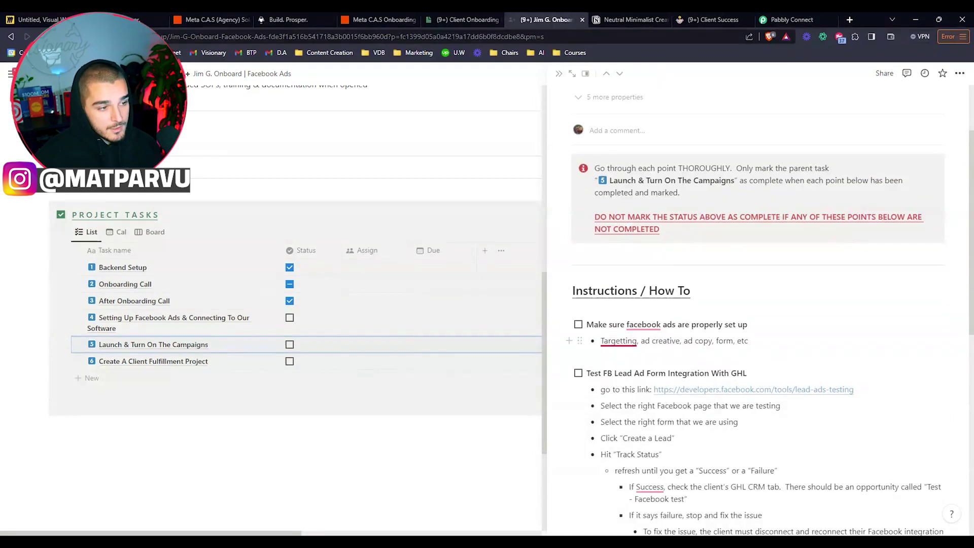
scroll(618, 391, down, 1)
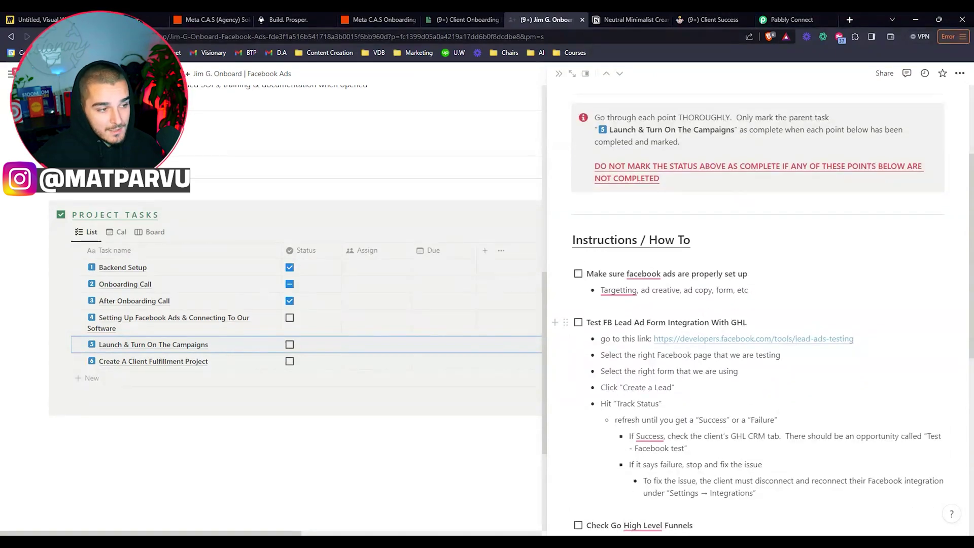
drag(601, 322, 666, 323)
click(666, 322)
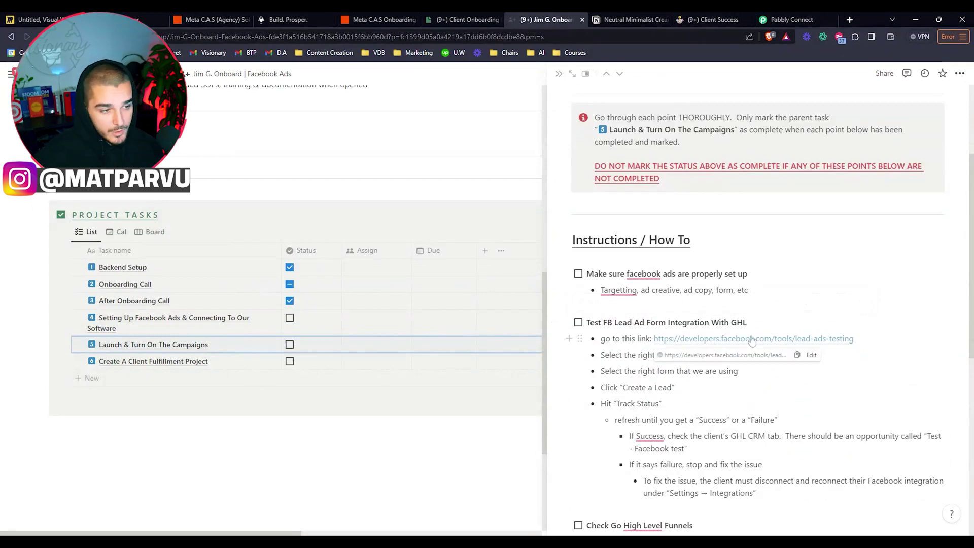
scroll(706, 344, down, 3)
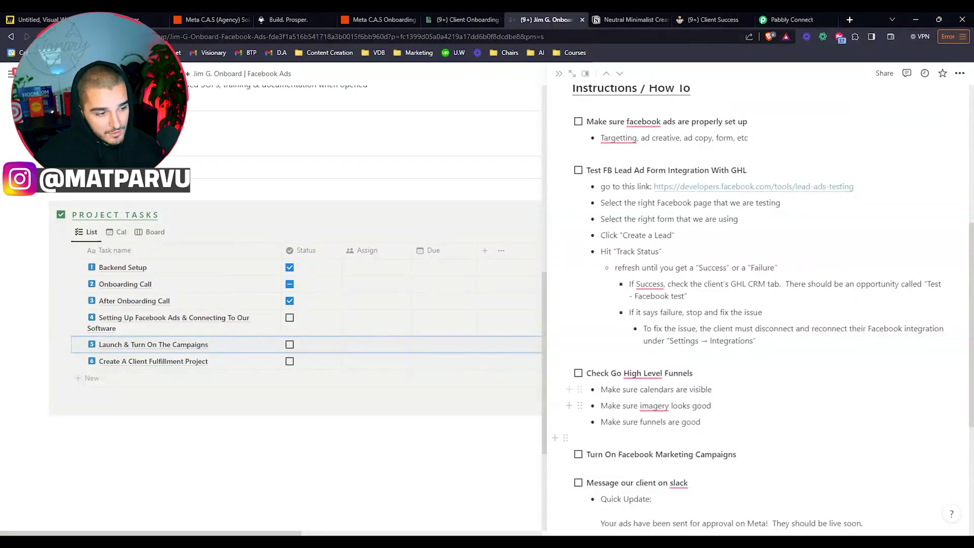
scroll(710, 373, down, 1)
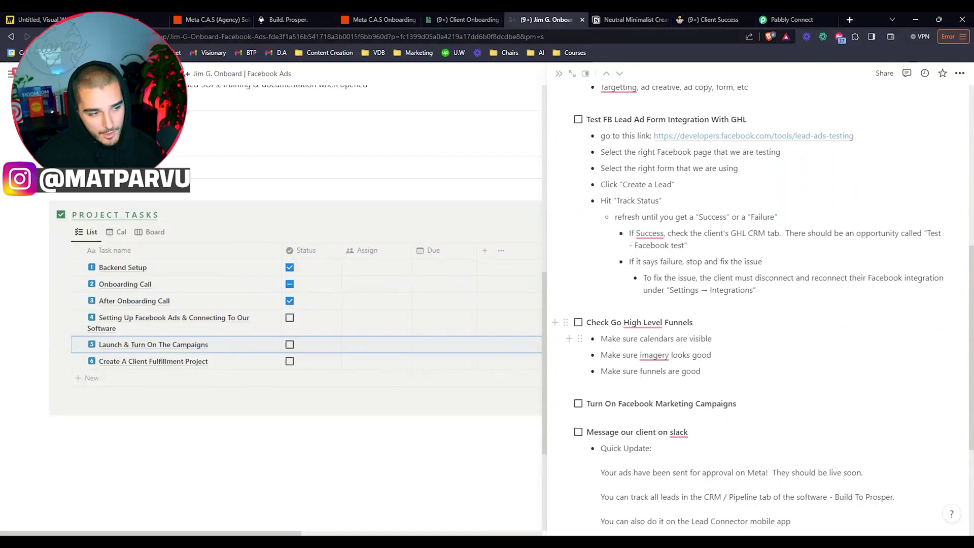
scroll(710, 355, down, 1)
scroll(710, 324, down, 2)
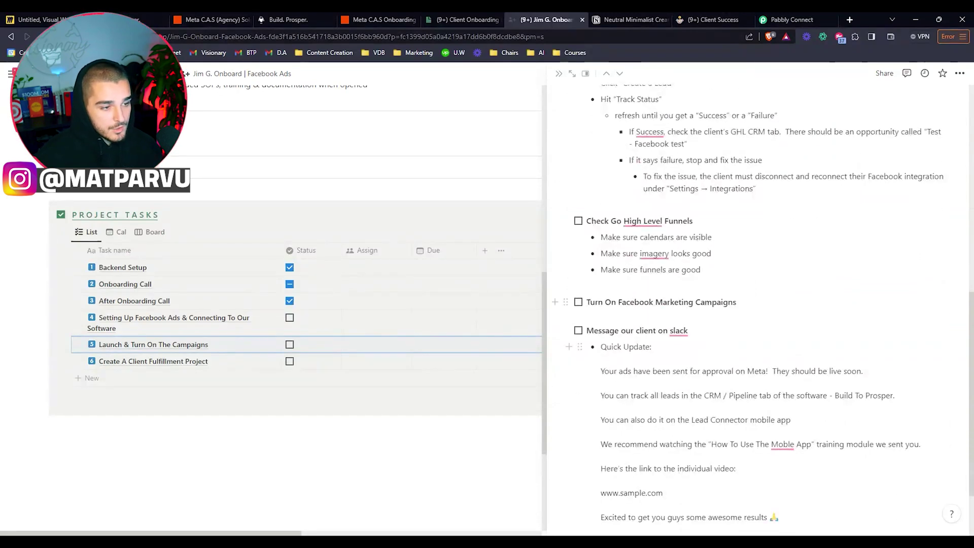
scroll(710, 263, down, 2)
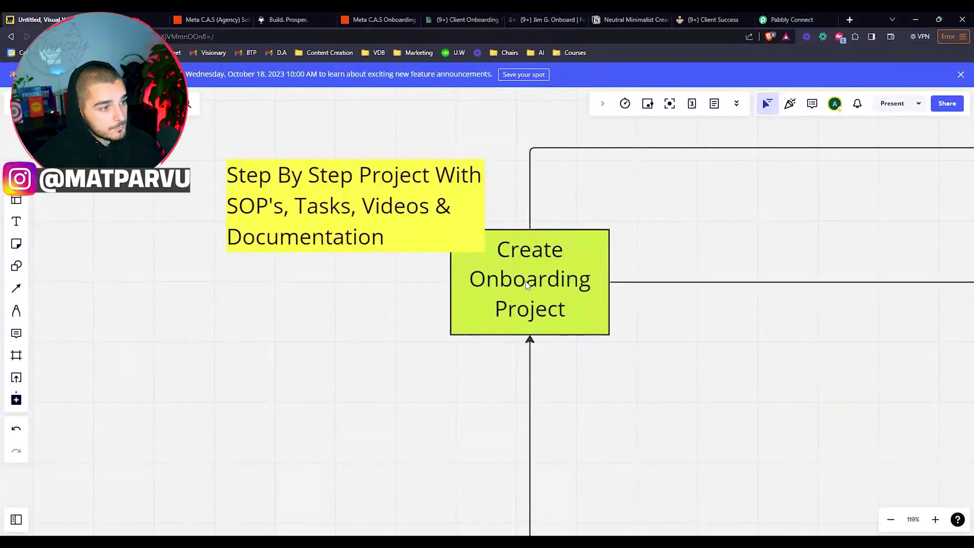
Pan out to the Slack notification box, then switch to the Zapier onboarding zap
scroll(550, 289, down, 4)
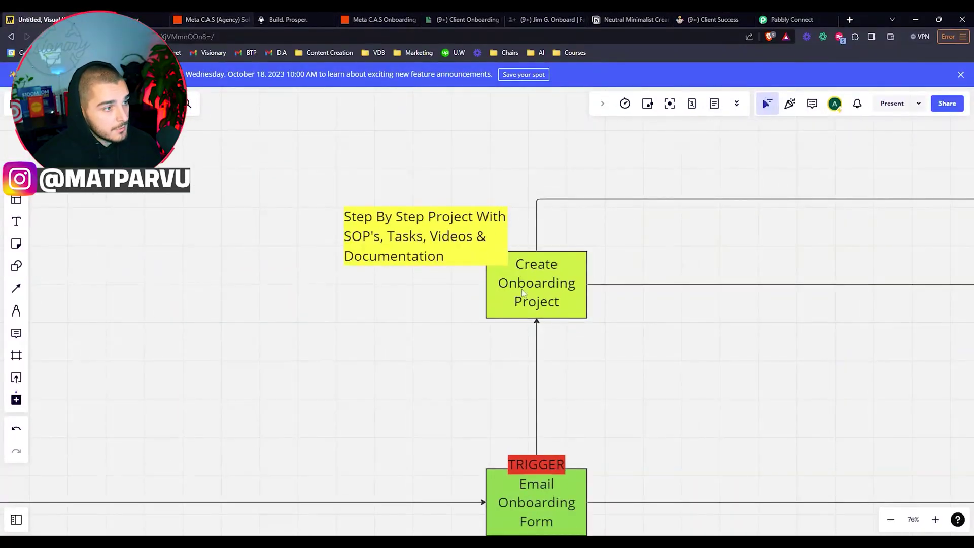
scroll(613, 360, right, 10)
scroll(613, 361, down, 3)
scroll(714, 431, right, 10)
scroll(715, 431, down, 1)
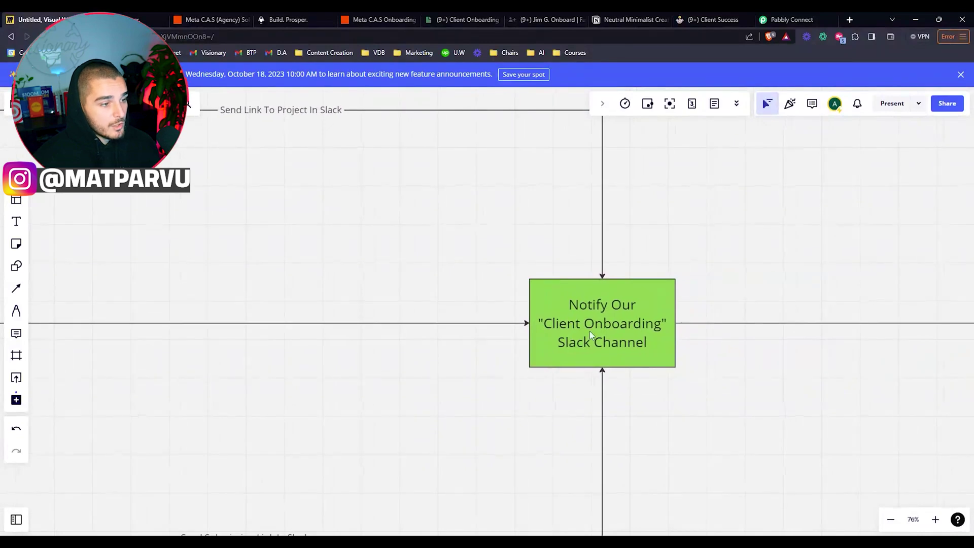
click(356, 17)
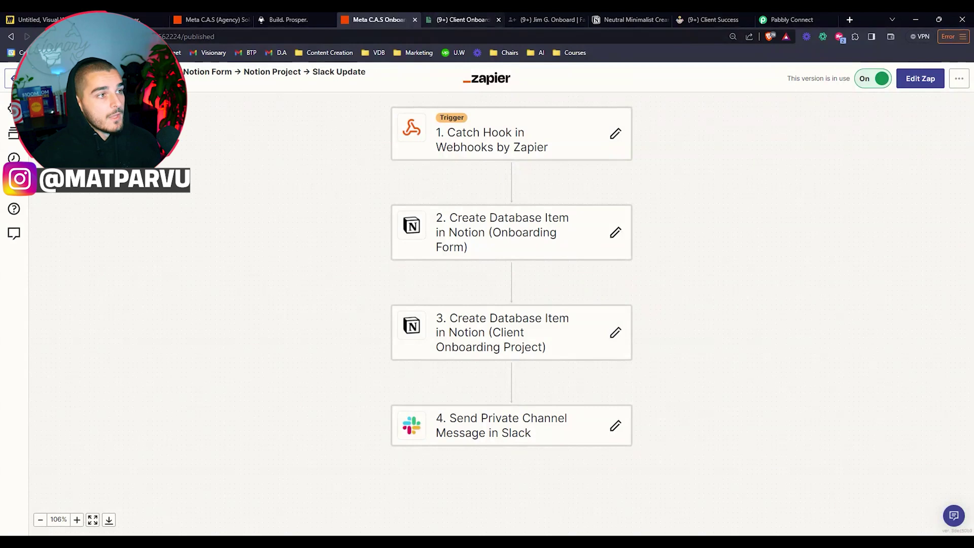
Return to the Miro flowchart and pan to the Slack channel notification step
click(38, 20)
scroll(253, 292, down, 3)
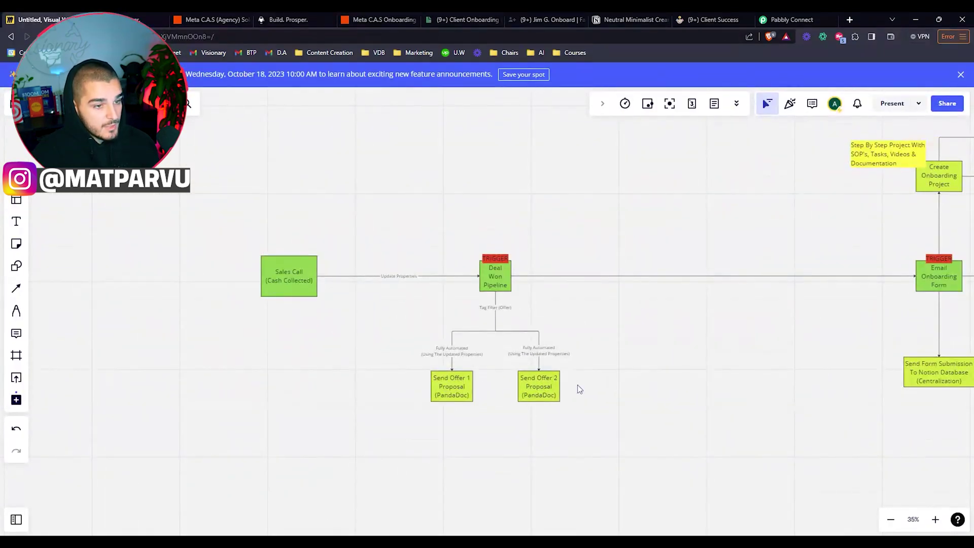
scroll(580, 389, right, 3)
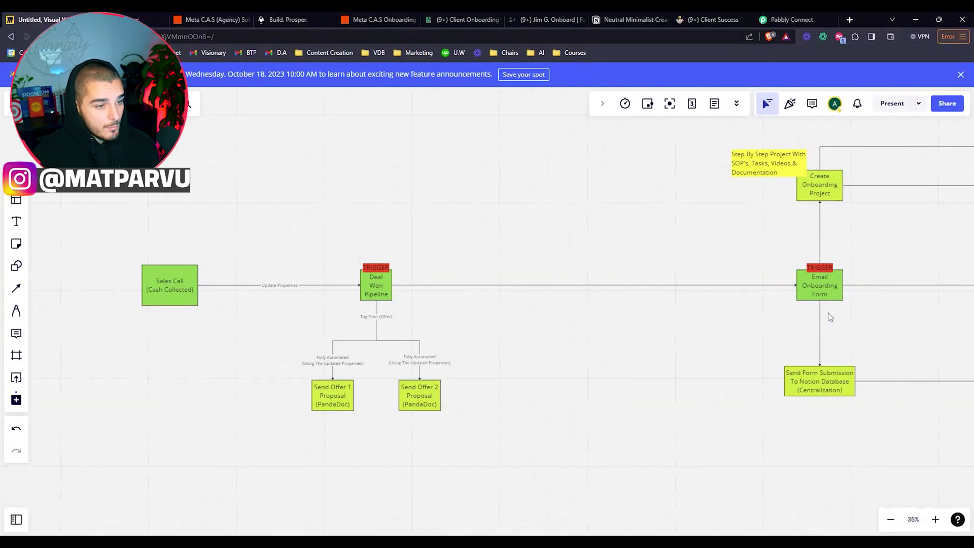
scroll(811, 297, right, 2)
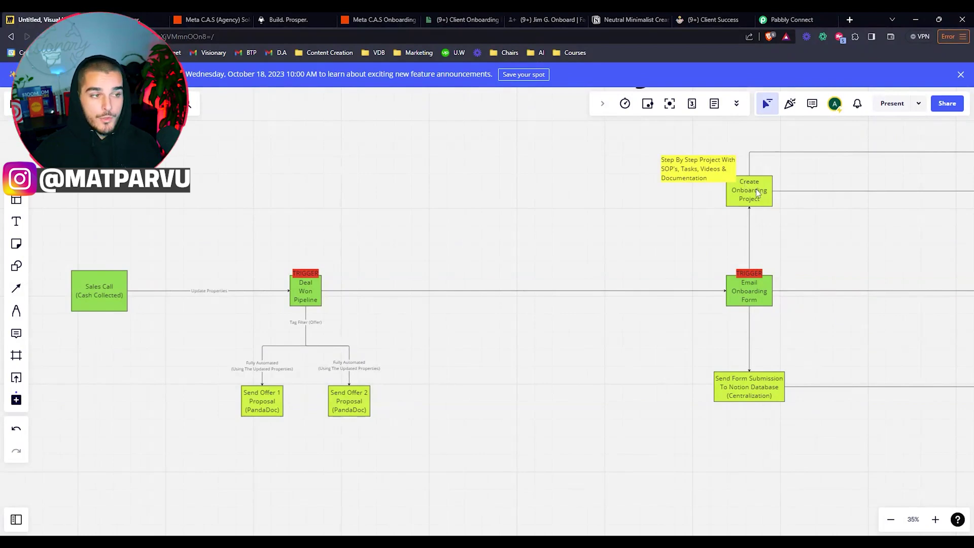
scroll(861, 288, right, 3)
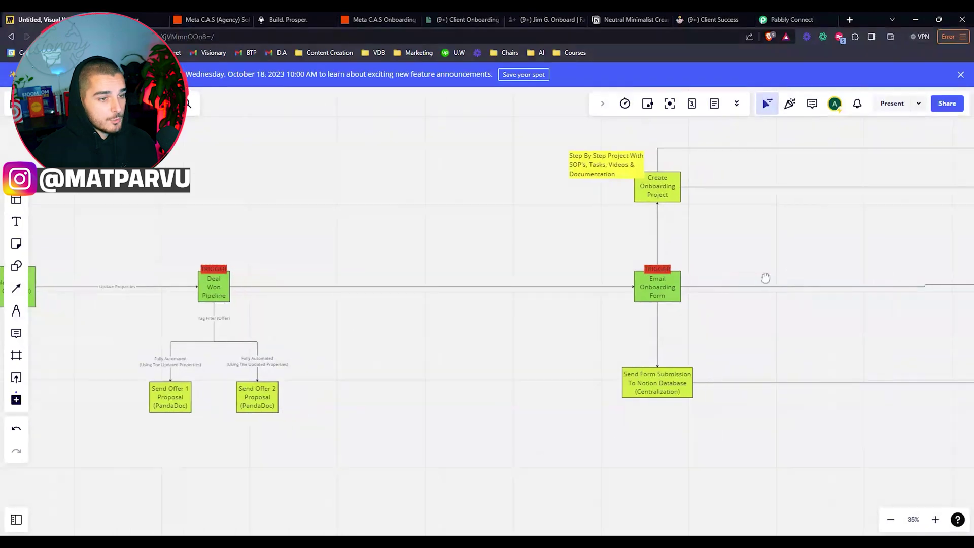
drag(883, 311, 583, 309)
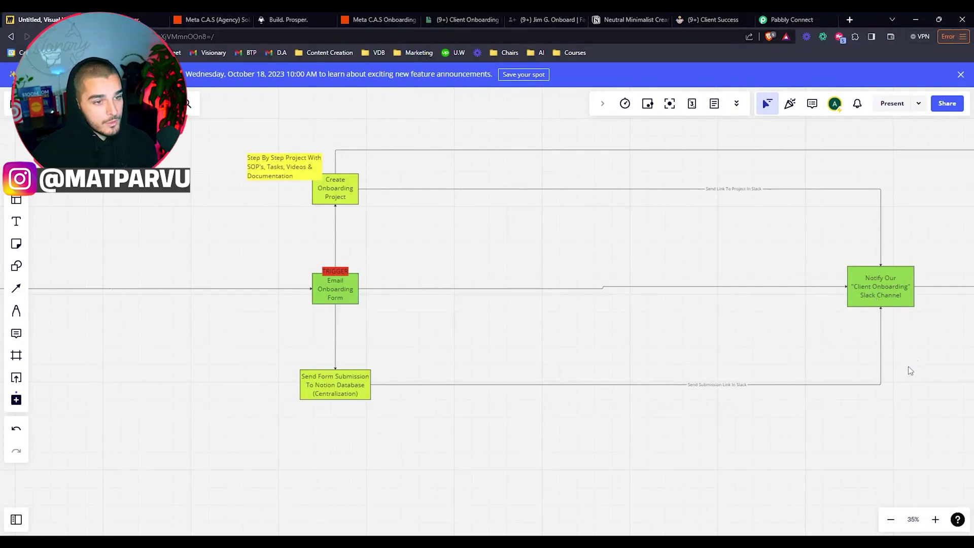
Centre the Create GHL Subaccount step and its pre-built snapshot note
drag(910, 370, 670, 348)
scroll(786, 360, up, 1)
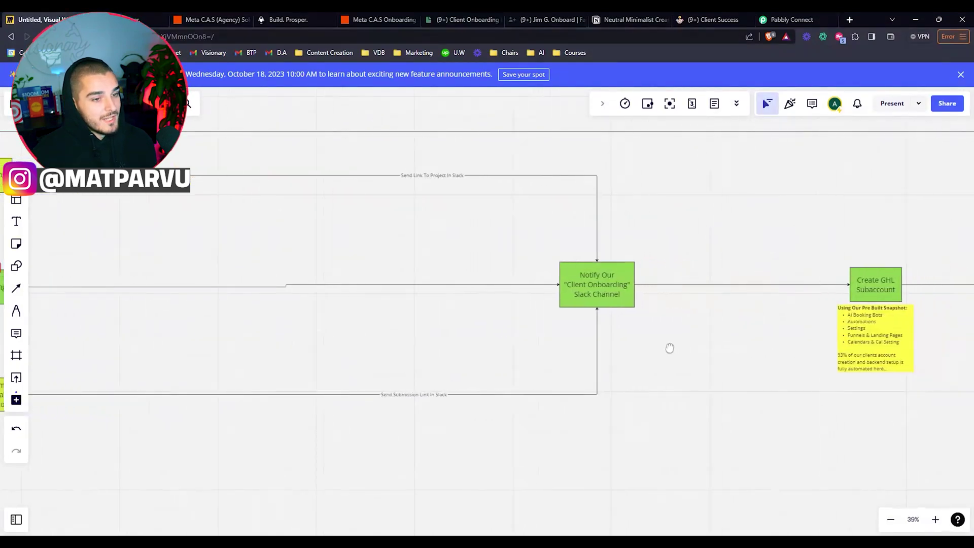
scroll(893, 311, up, 8)
drag(875, 310, 662, 298)
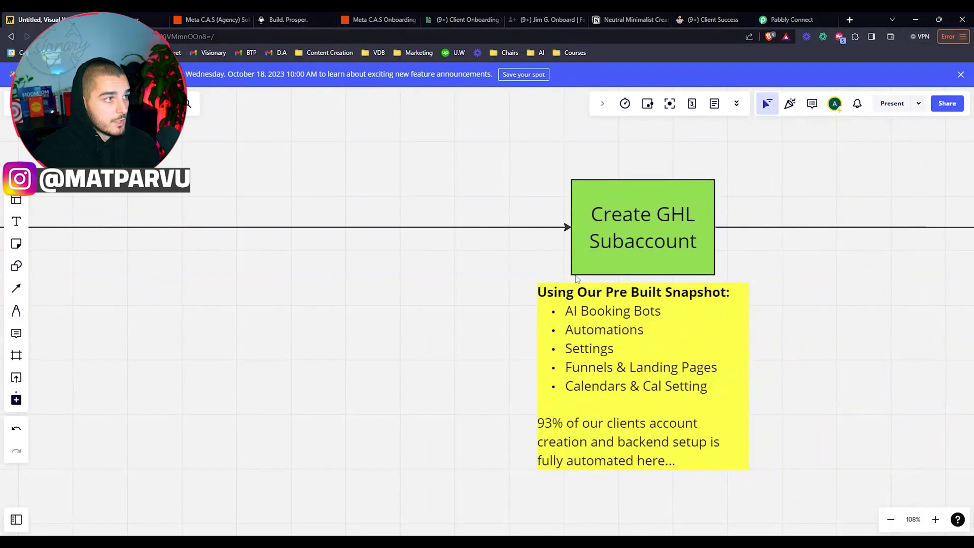
Bring up GoHighLevel's Onboarding Flow 2 workflow ending in the Pabbly webhook
click(298, 19)
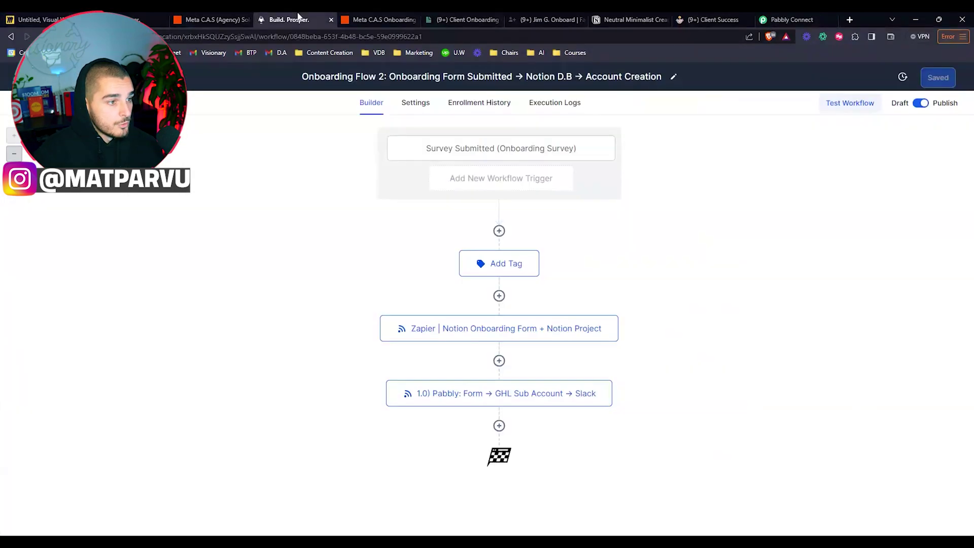
Open the Pabbly Connect workflow and inspect the step 2 and 3 LeadConnector actions
click(781, 20)
scroll(426, 234, up, 15)
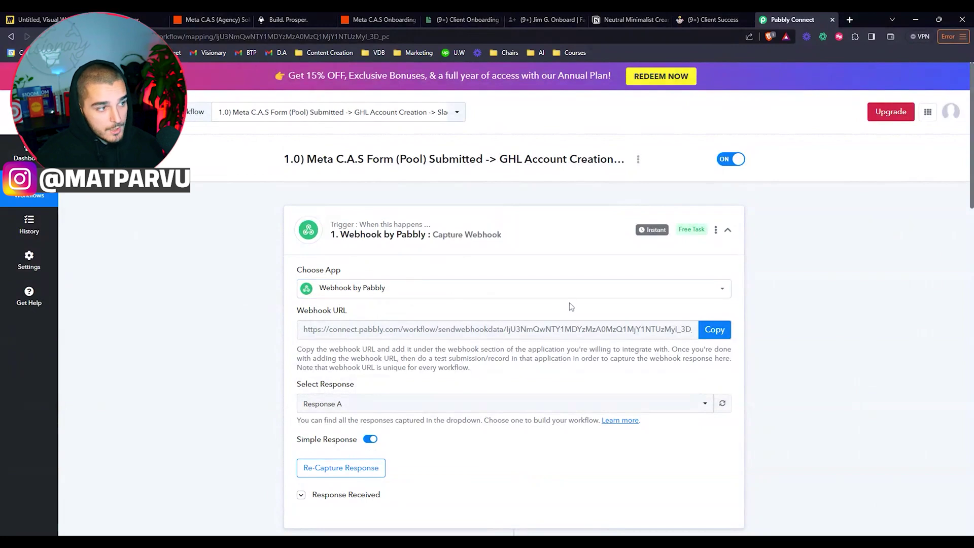
scroll(566, 303, down, 4)
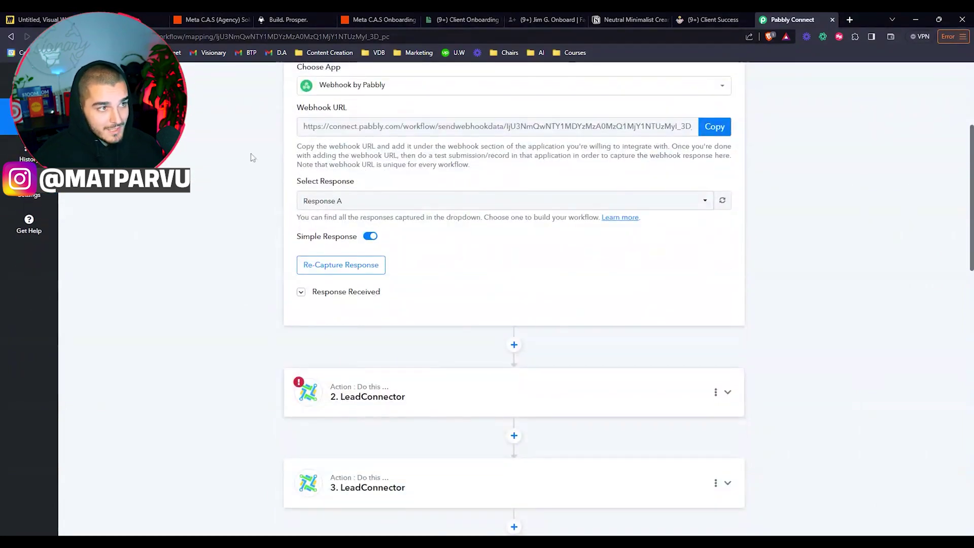
click(364, 404)
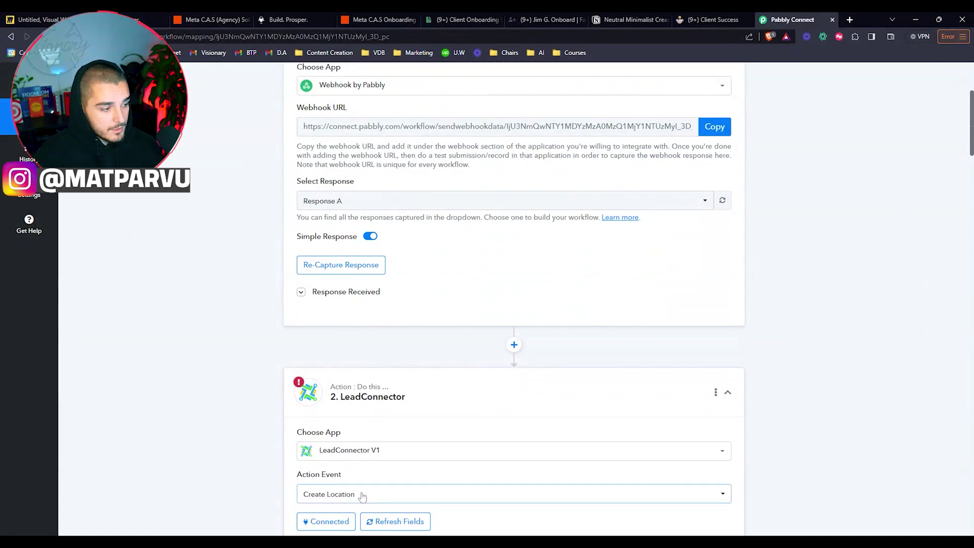
click(375, 402)
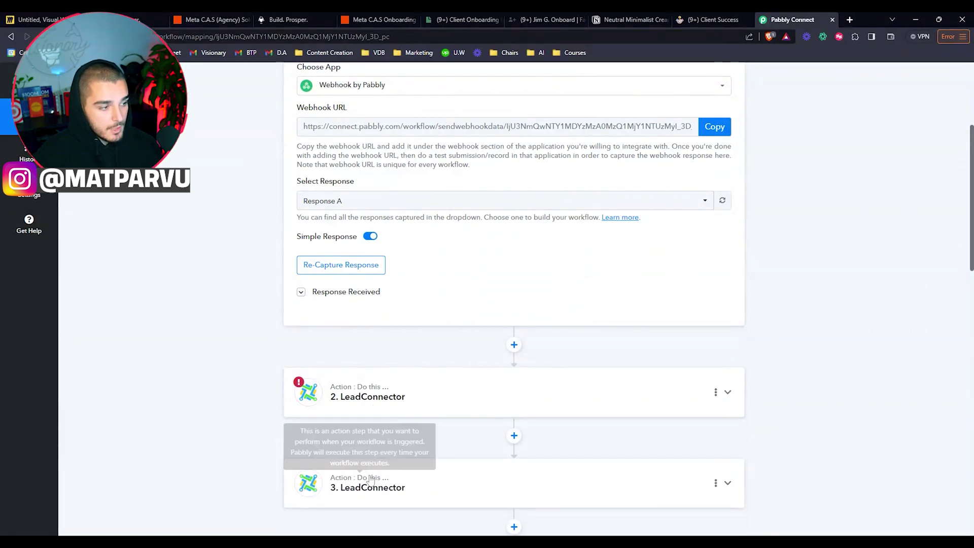
click(627, 472)
scroll(367, 502, down, 1)
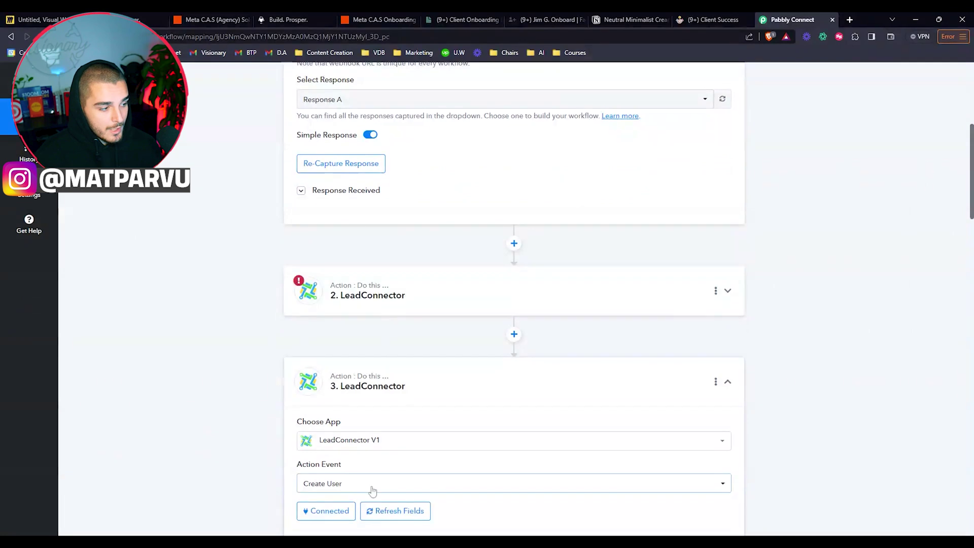
triple_click(404, 386)
Scroll through the Text Formatter steps down to Slack Send Channel Message
scroll(565, 335, down, 4)
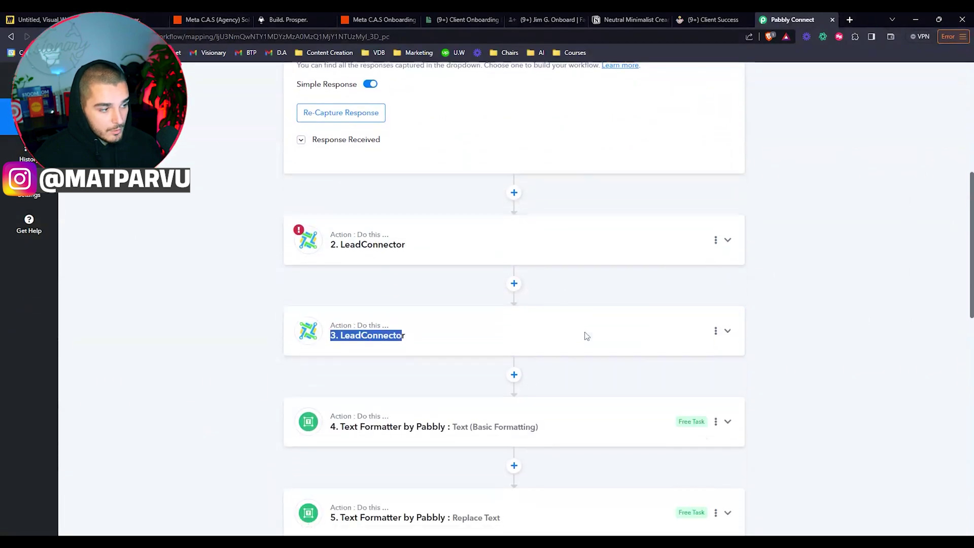
scroll(435, 375, down, 4)
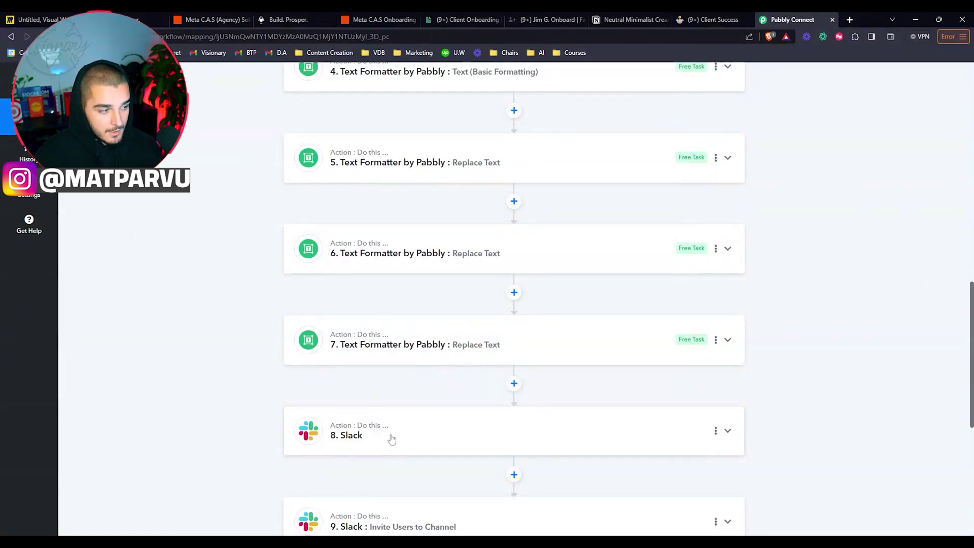
scroll(401, 436, down, 1)
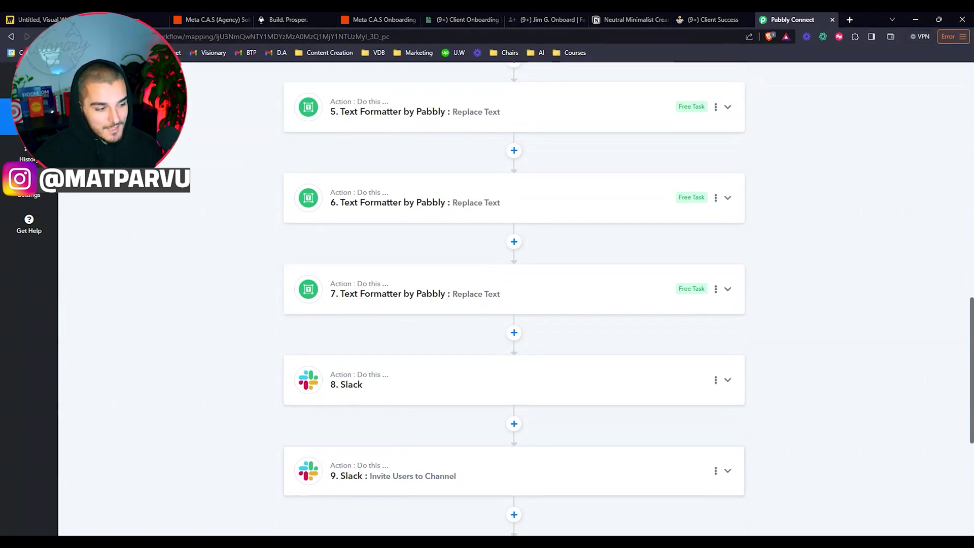
scroll(413, 477, down, 2)
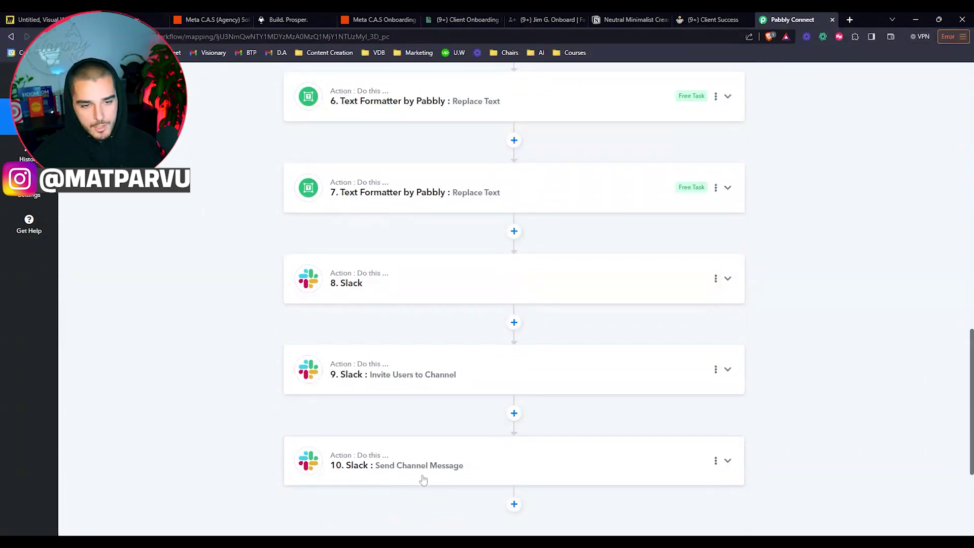
Follow the Miro flowchart past Create A New User Inside Subaccount to Create Client Slack Channel
click(25, 15)
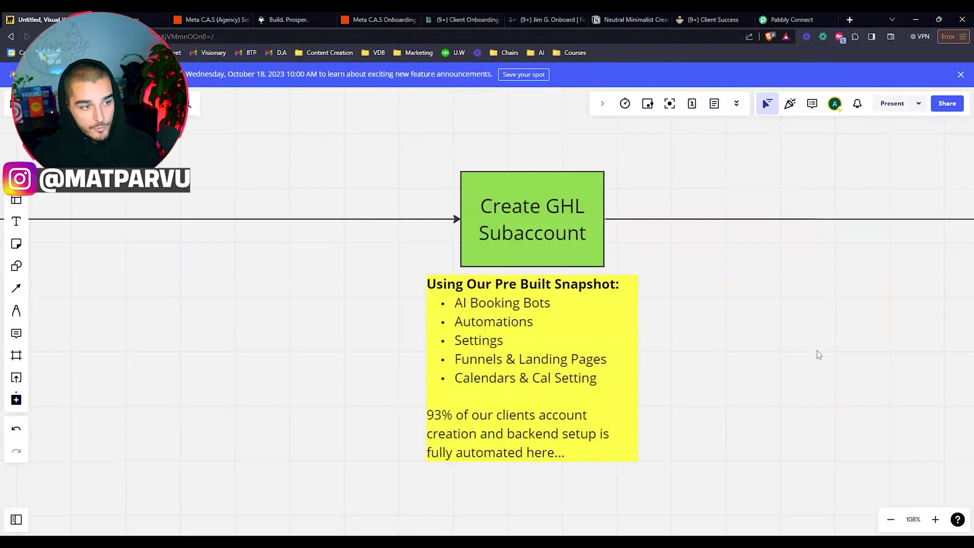
scroll(748, 346, right, 10)
scroll(752, 311, up, 5)
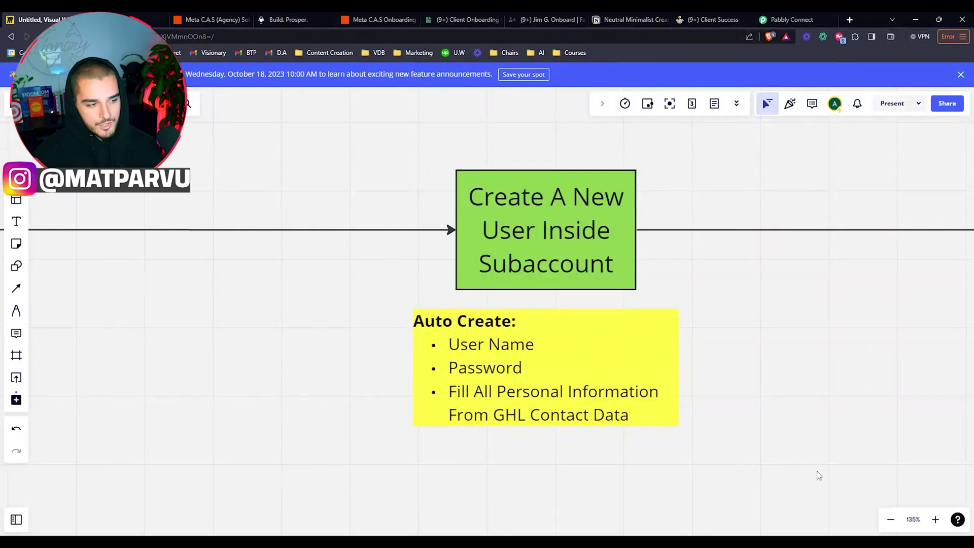
drag(817, 474, 596, 474)
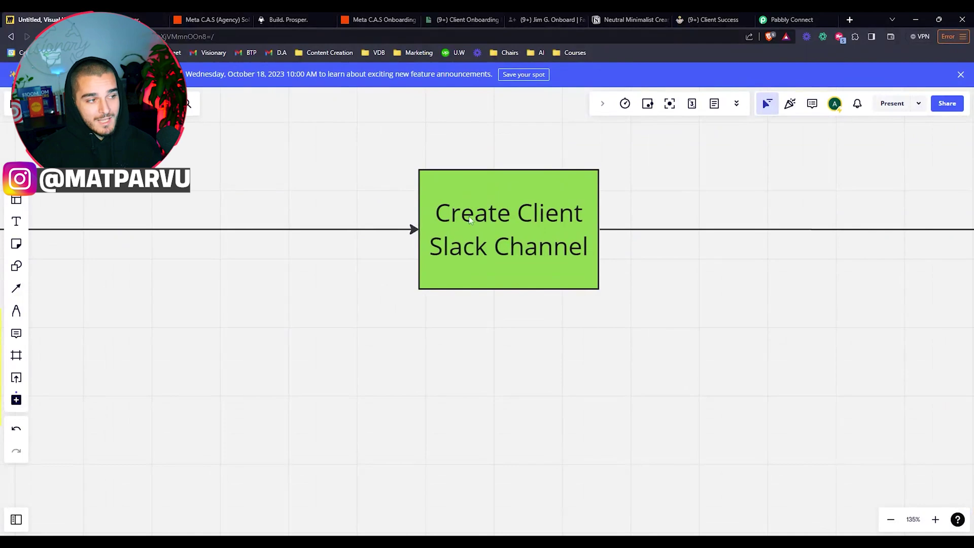
scroll(525, 266, down, 1)
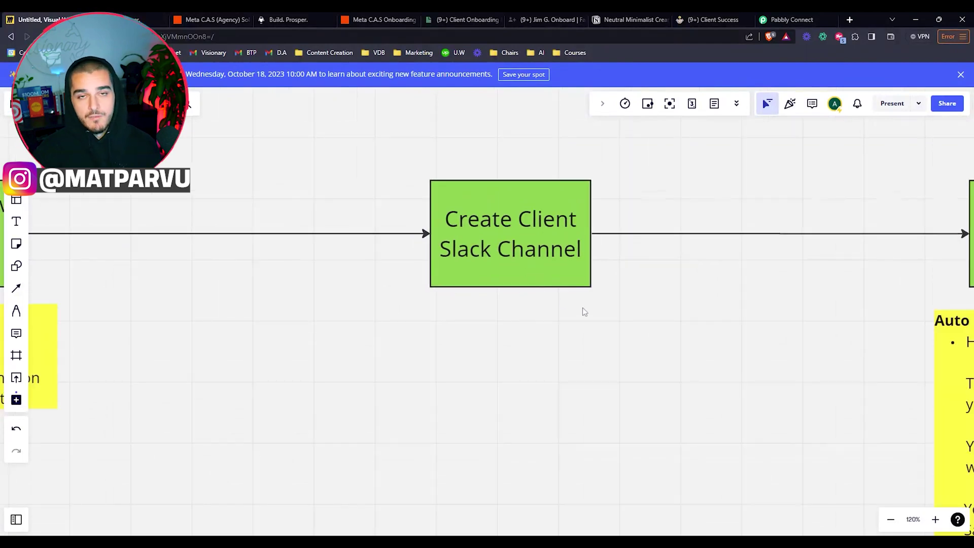
Pan past the login-information step and its Auto Send password note to the VA Spends 1 Hour box
drag(691, 348, 99, 288)
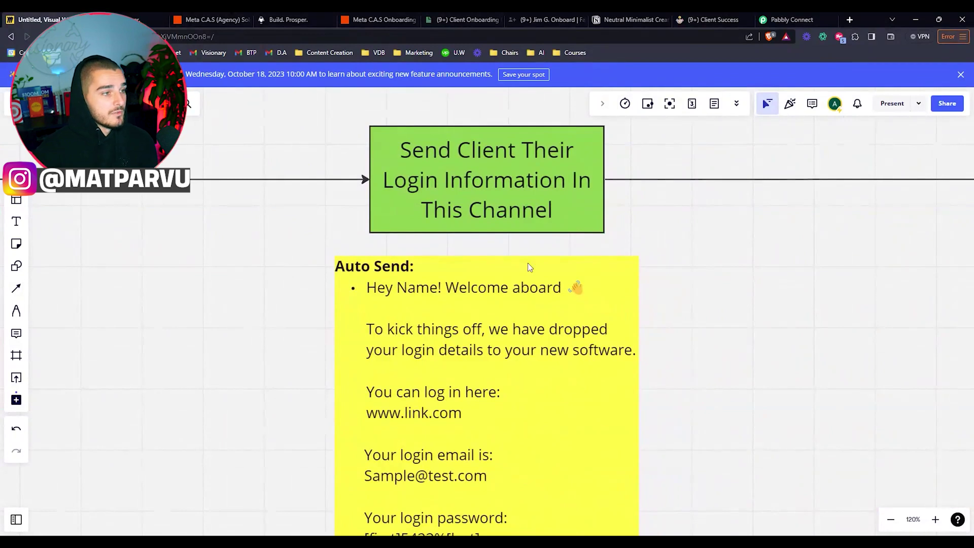
drag(710, 372, 709, 294)
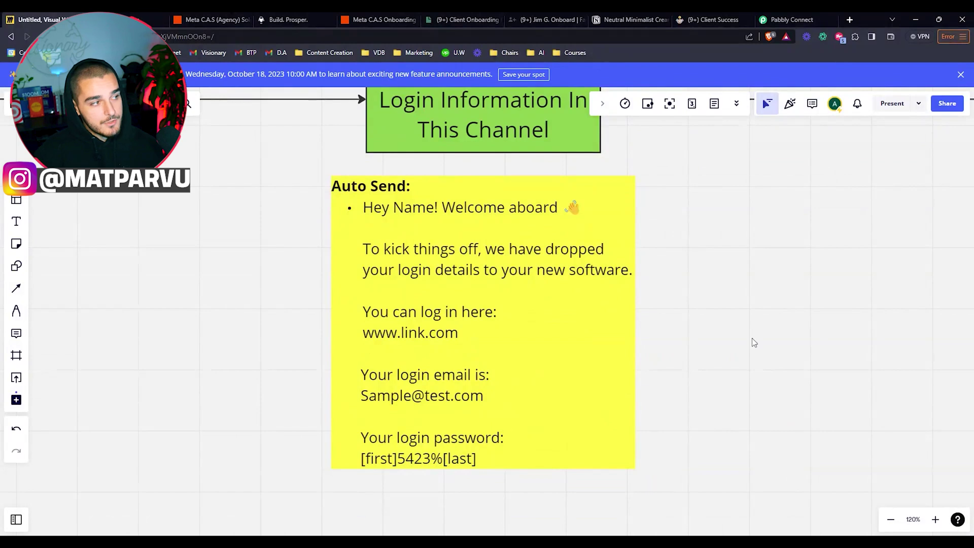
scroll(752, 337, down, 3)
drag(752, 337, 369, 382)
scroll(735, 278, up, 3)
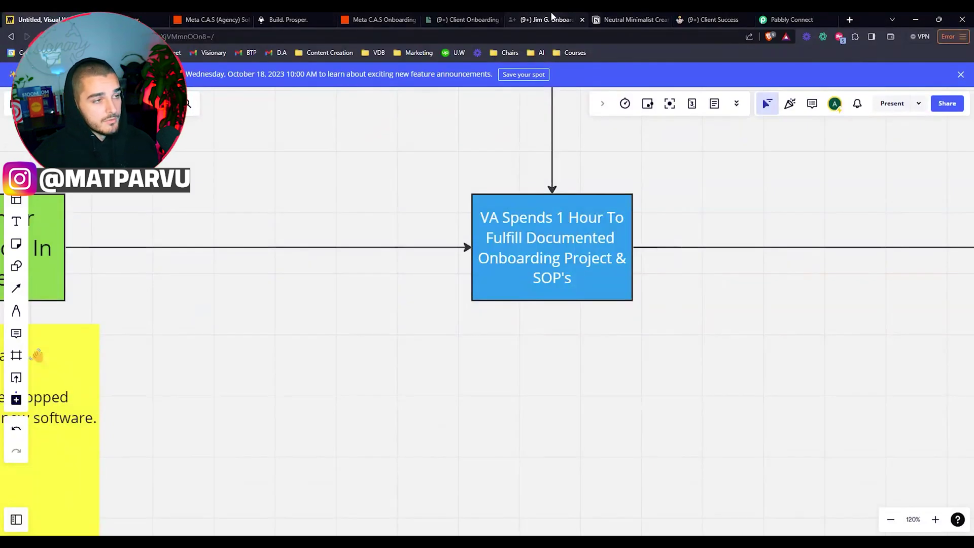
click(552, 20)
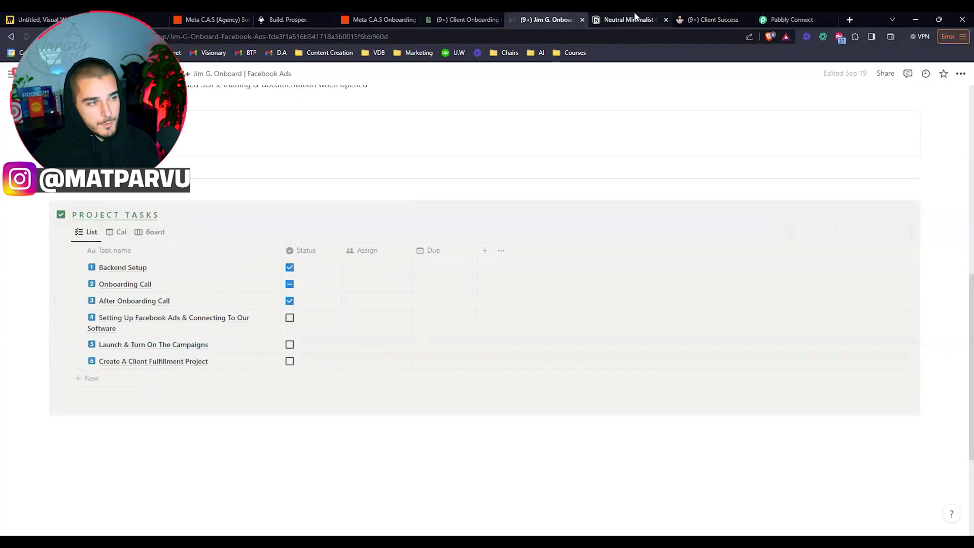
key(ctrl+1)
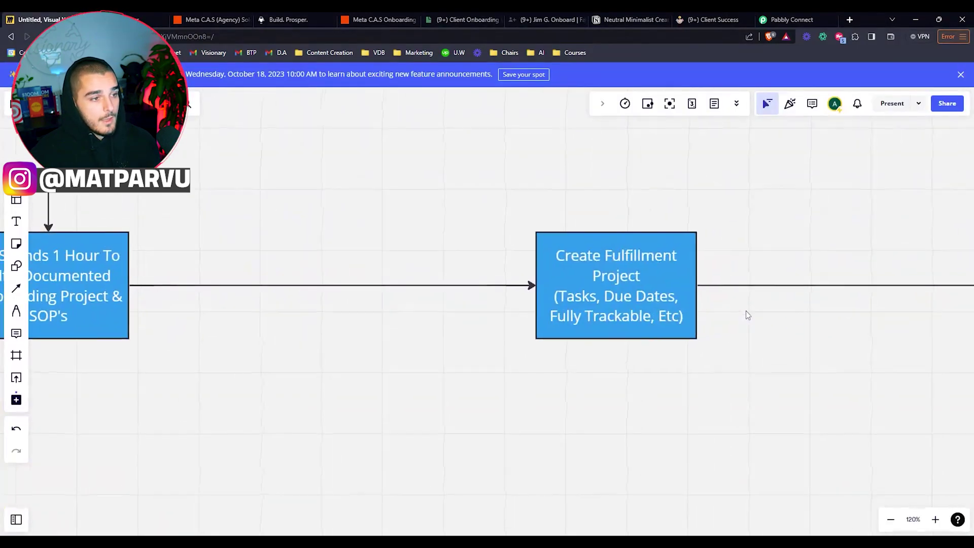
scroll(747, 315, up, 3)
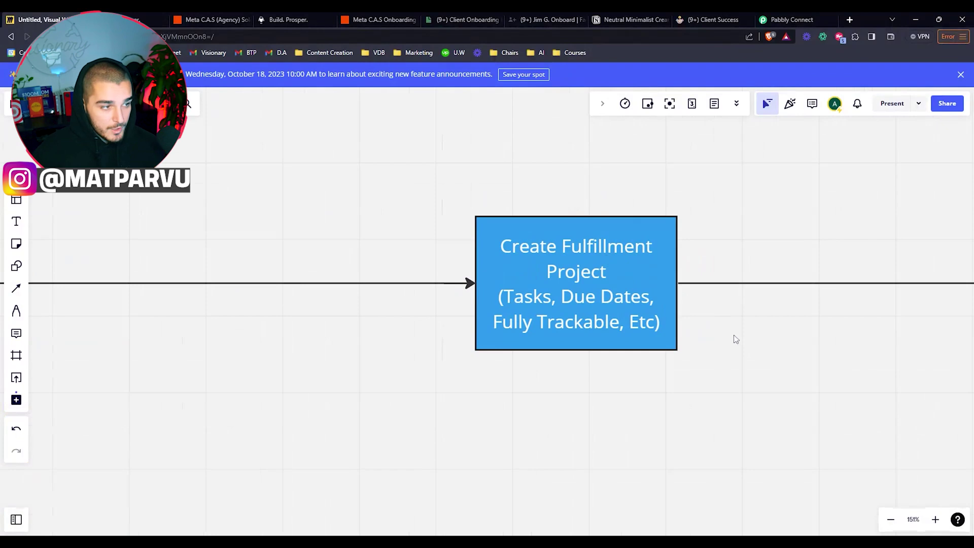
drag(754, 338, 727, 335)
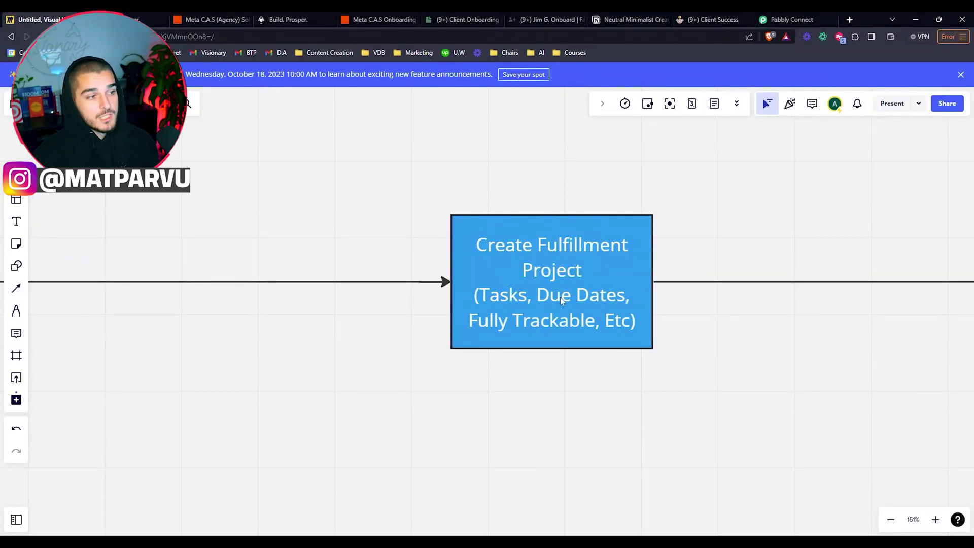
Show the Client Success page's Client Fulfilment Tracking database as the Client Meetings calendar
click(703, 18)
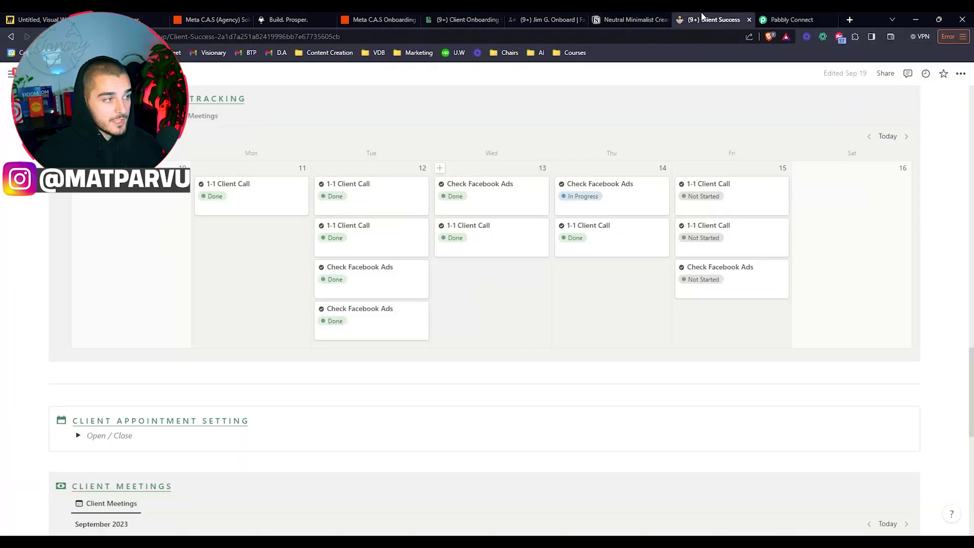
scroll(487, 304, up, 1)
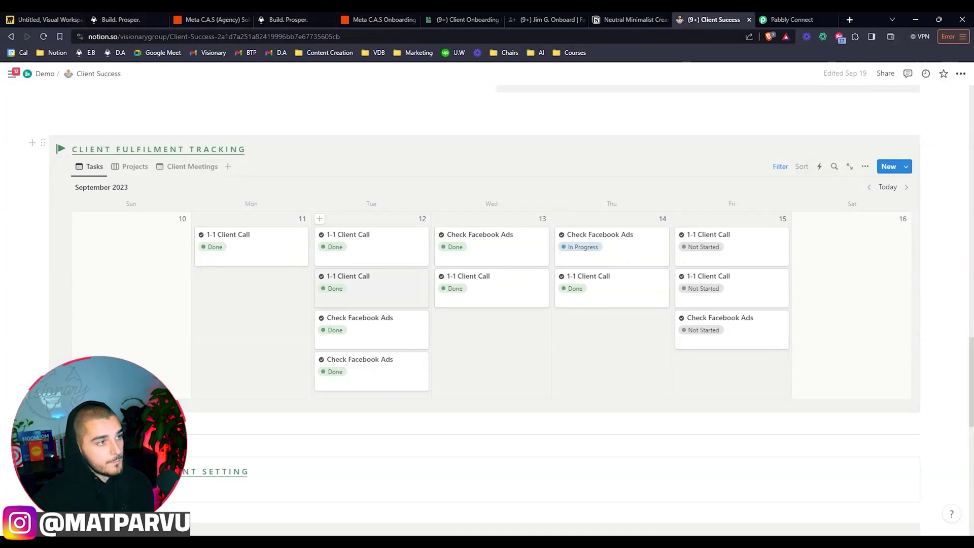
click(192, 167)
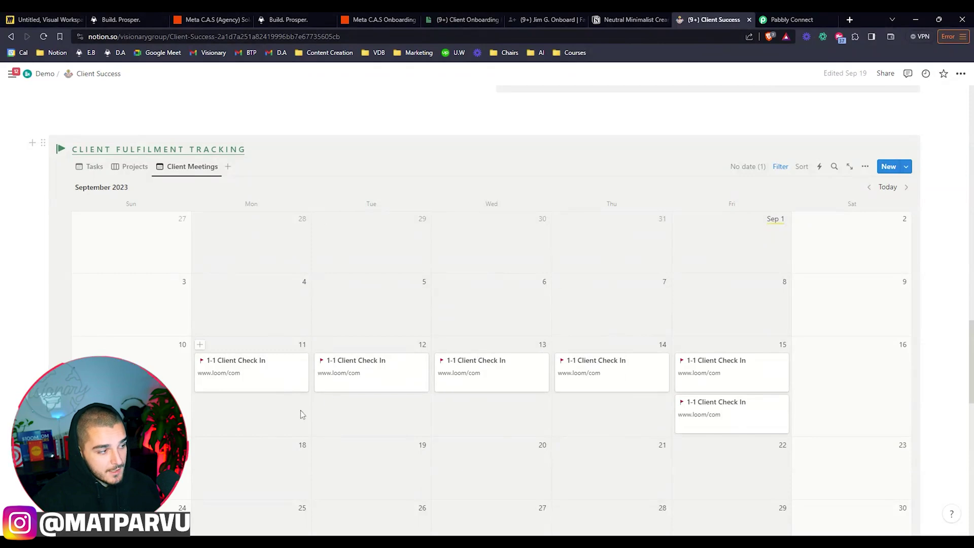
Open the September 11 1-1 Client Check In card in peek view and scroll into it
click(249, 376)
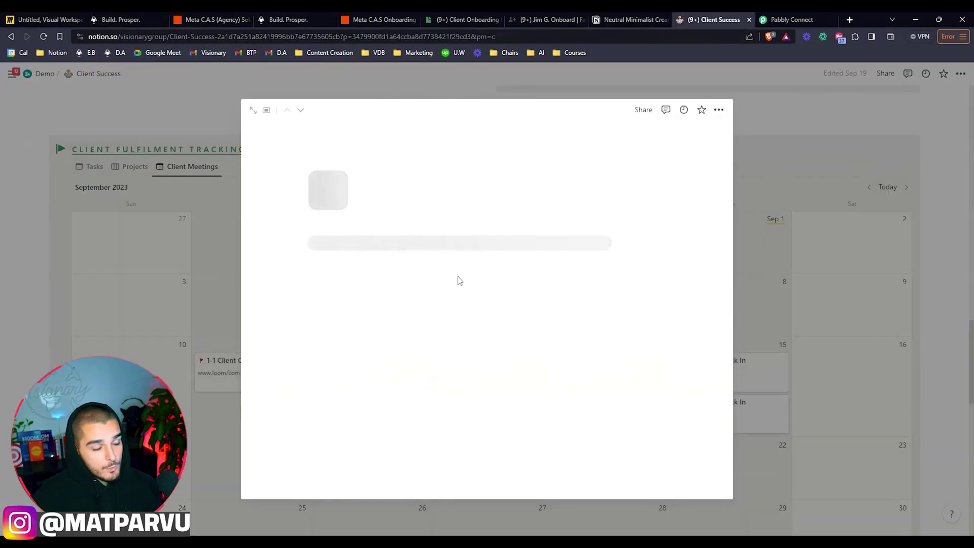
scroll(598, 278, down, 1)
scroll(598, 278, down, 4)
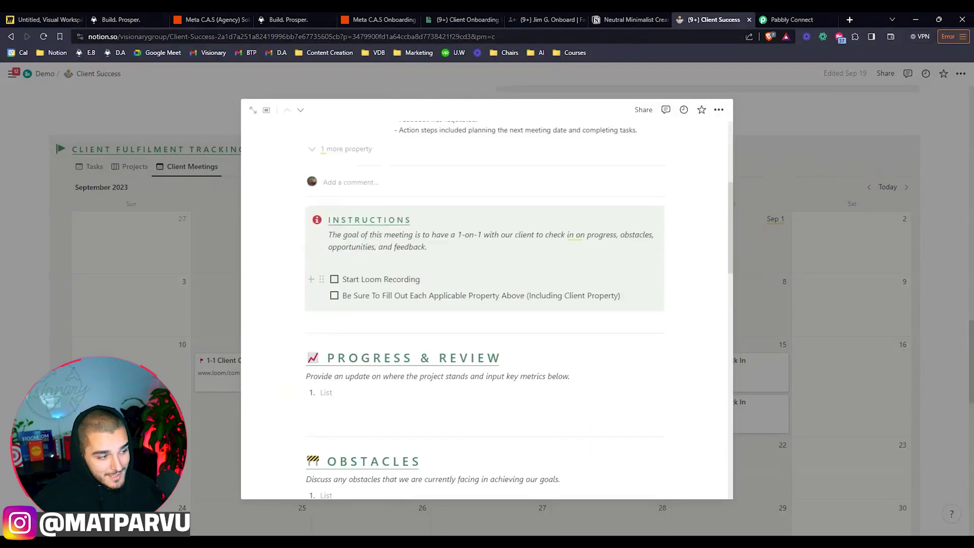
drag(348, 307, 429, 307)
scroll(487, 305, down, 2)
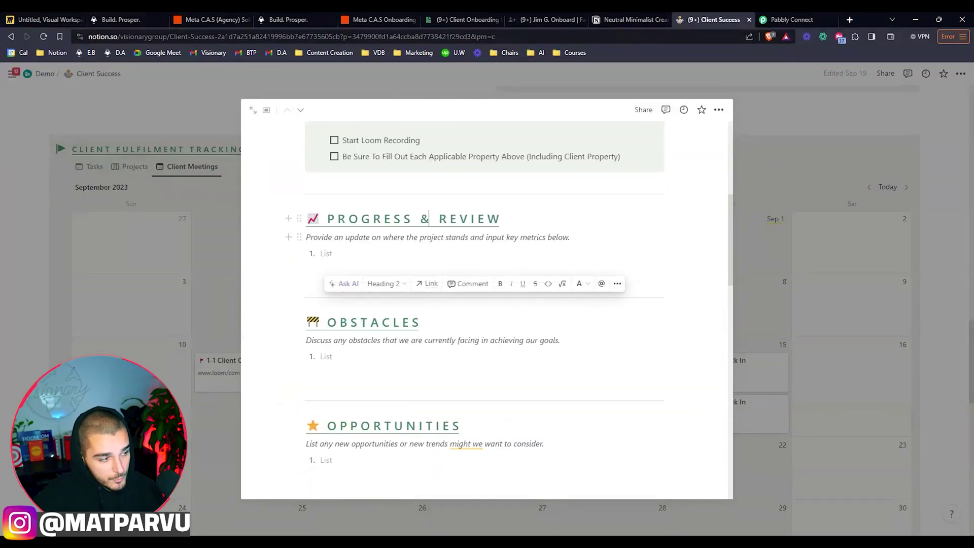
Point out the Obstacles, Opportunities and Customer Wins sections of the check-in page
click(382, 306)
scroll(383, 306, down, 2)
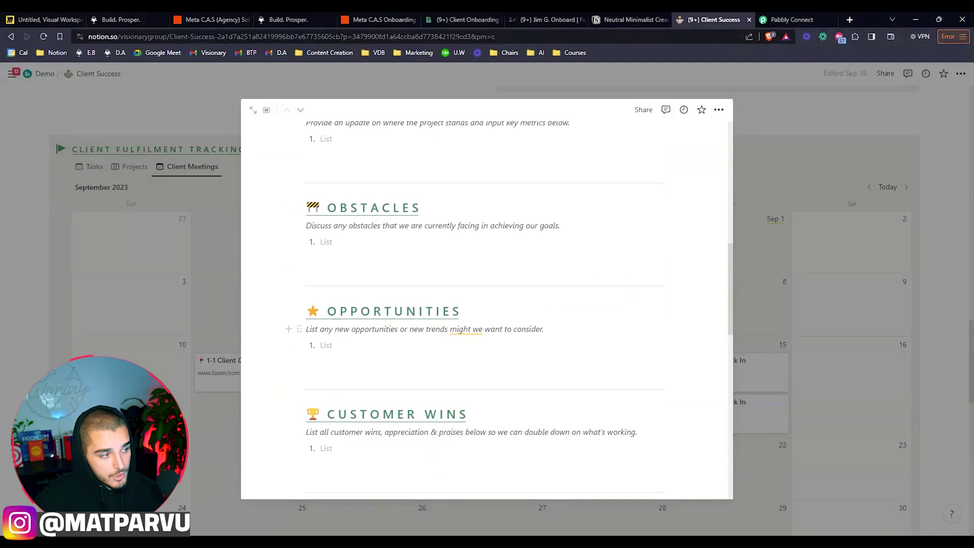
drag(348, 311, 415, 311)
click(416, 311)
scroll(416, 311, down, 1)
drag(357, 363, 456, 363)
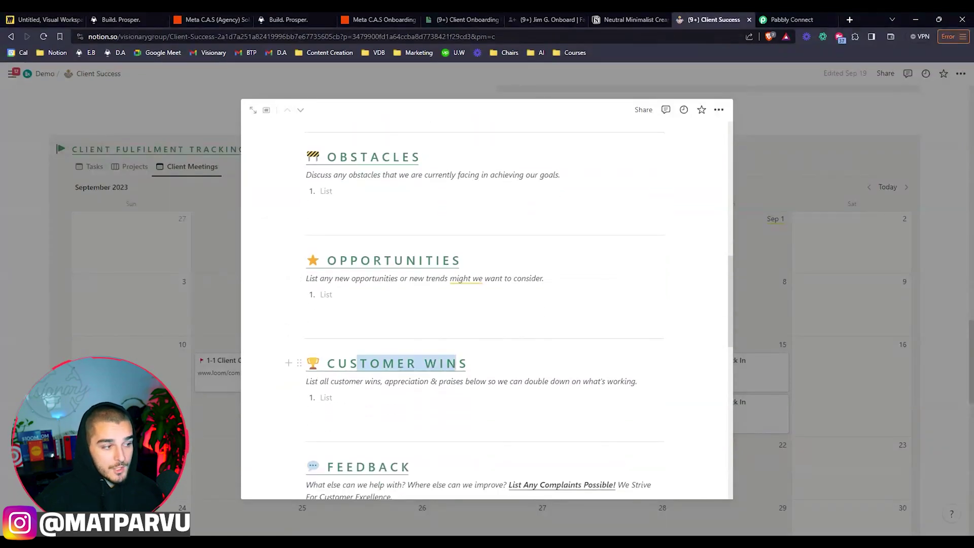
click(456, 364)
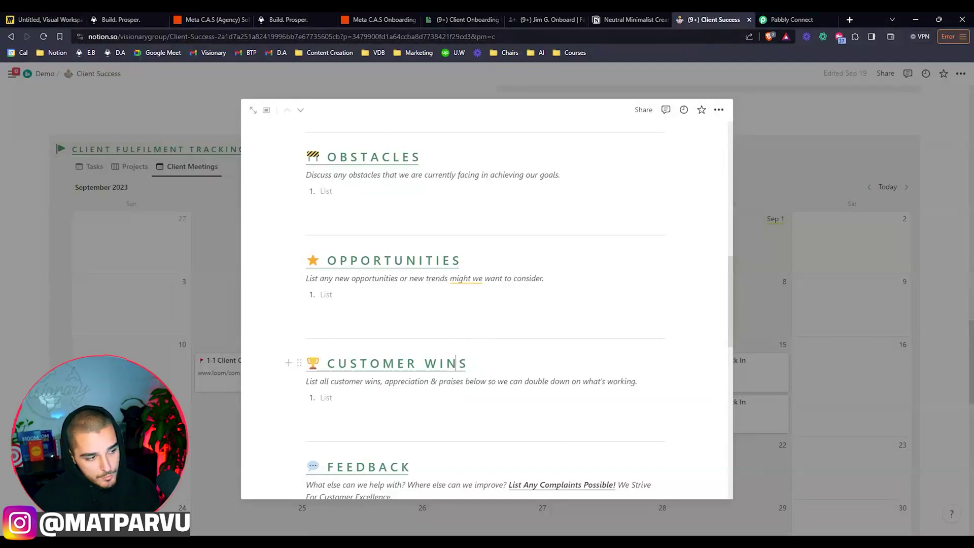
scroll(485, 309, down, 2)
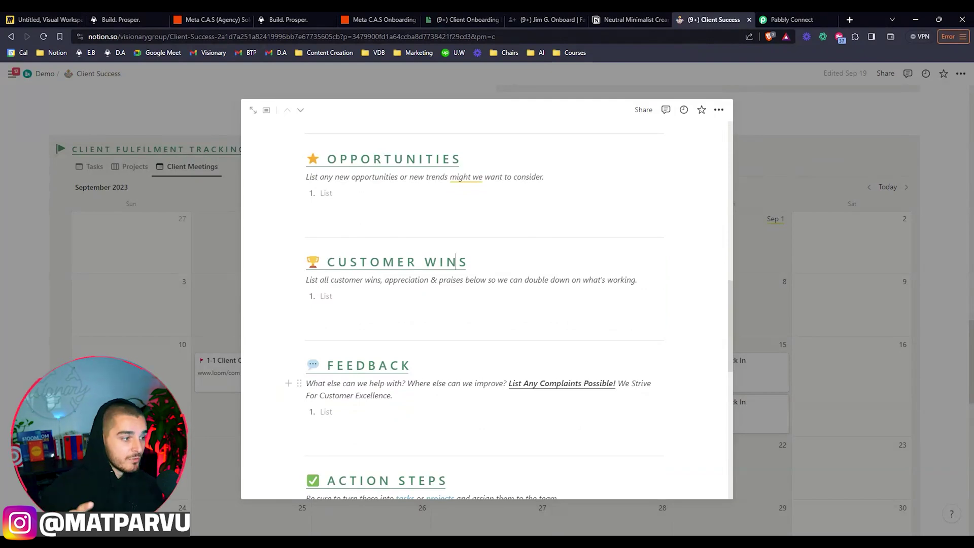
Review the check-in's Action Steps to-do and meeting Summary, then return to the Miro flowchart
scroll(487, 305, down, 5)
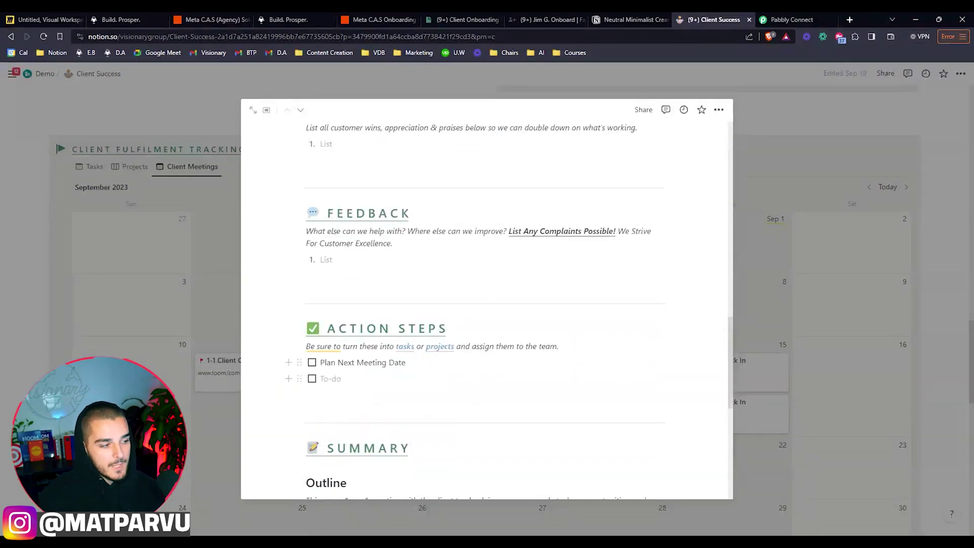
click(355, 277)
scroll(485, 304, down, 5)
scroll(485, 304, up, 1)
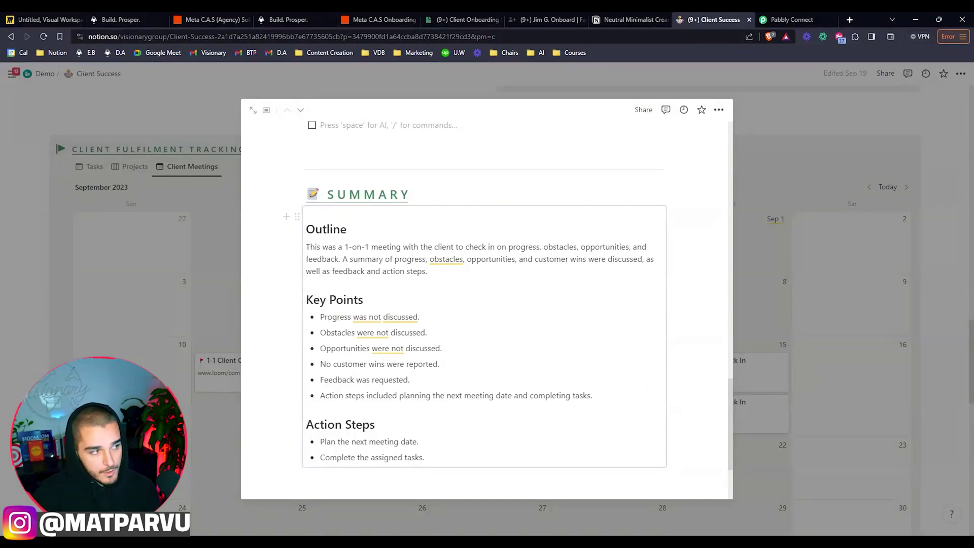
scroll(484, 304, down, 1)
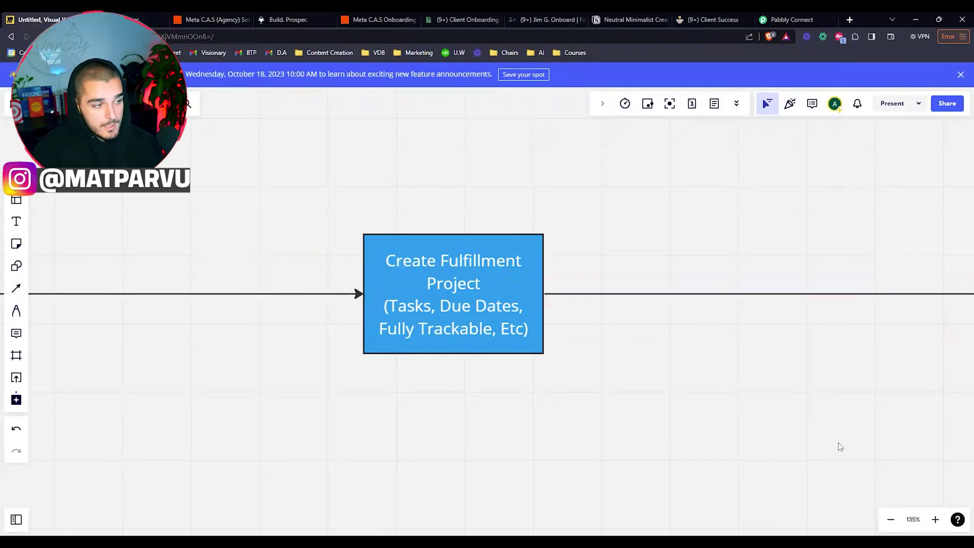
Pan past Create Fulfillment Project and zoom in on the 1 Hour/ Week Avg Per Client box
drag(838, 443, 486, 403)
drag(815, 365, 565, 394)
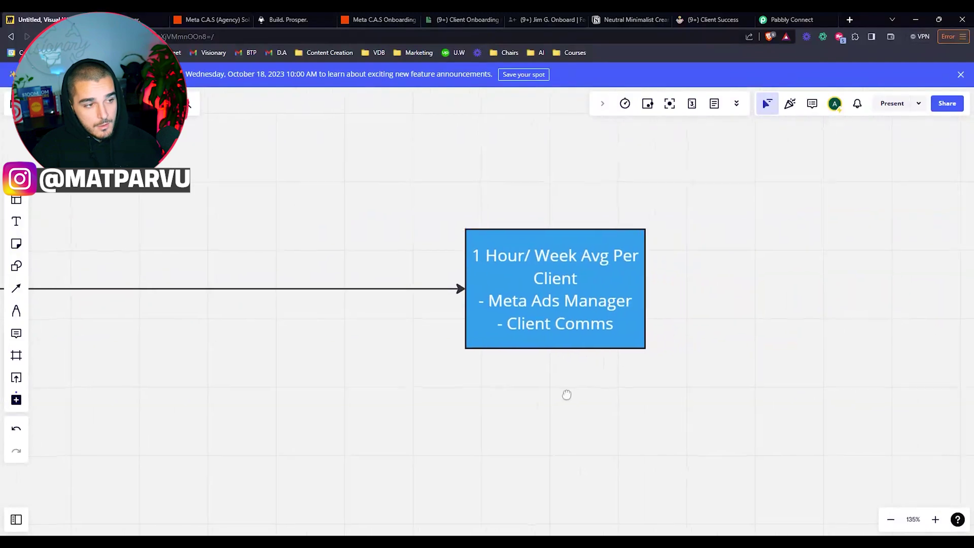
scroll(585, 365, up, 2)
drag(737, 336, 722, 342)
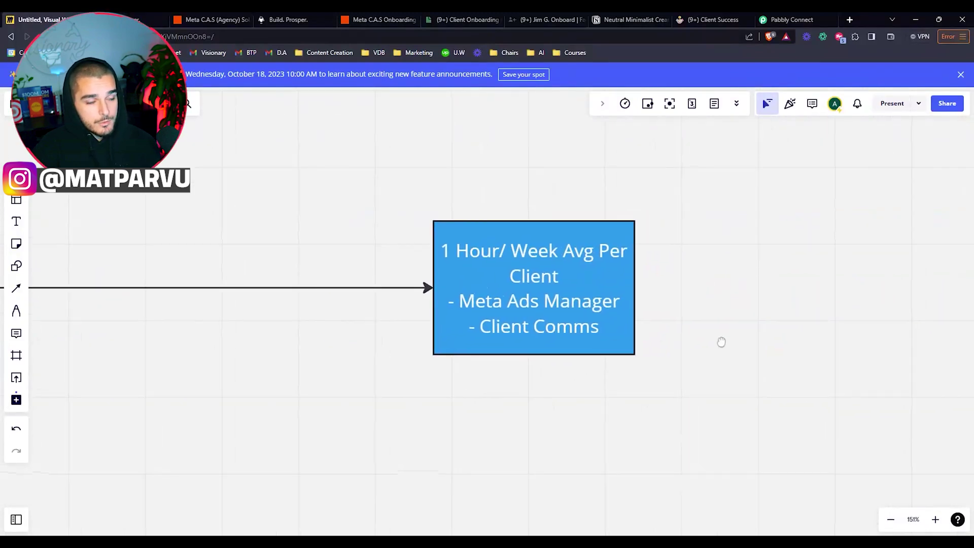